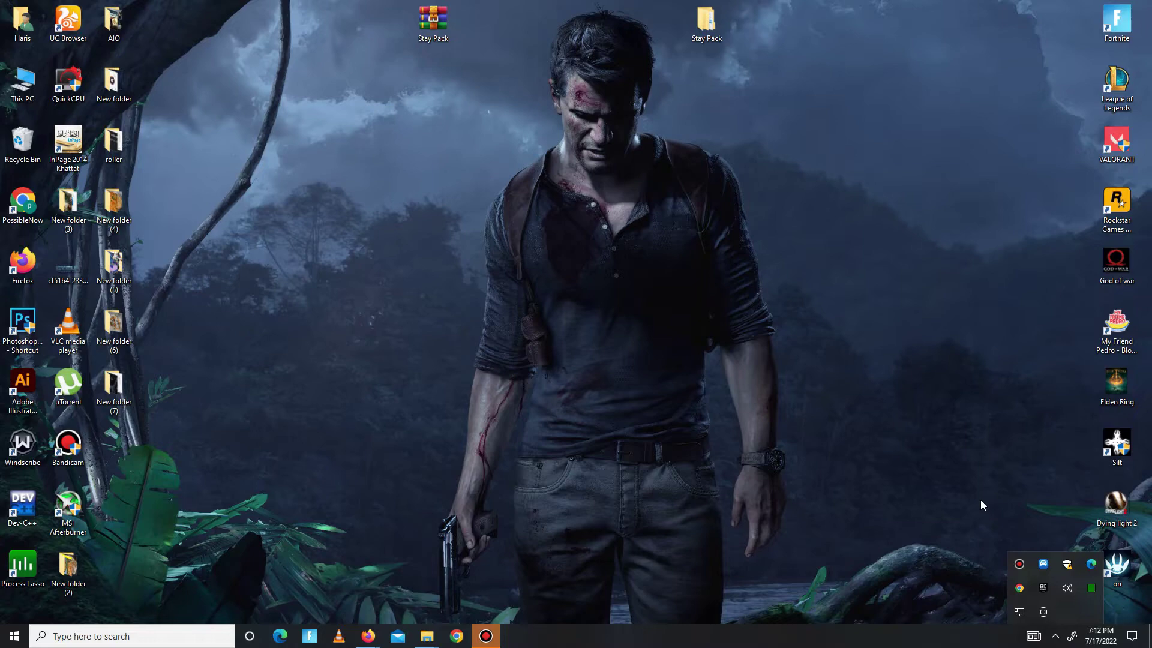
# - Dismiss the hidden tray icons flyout by clicking an empty spot on the desktop
pyautogui.click(546, 409)
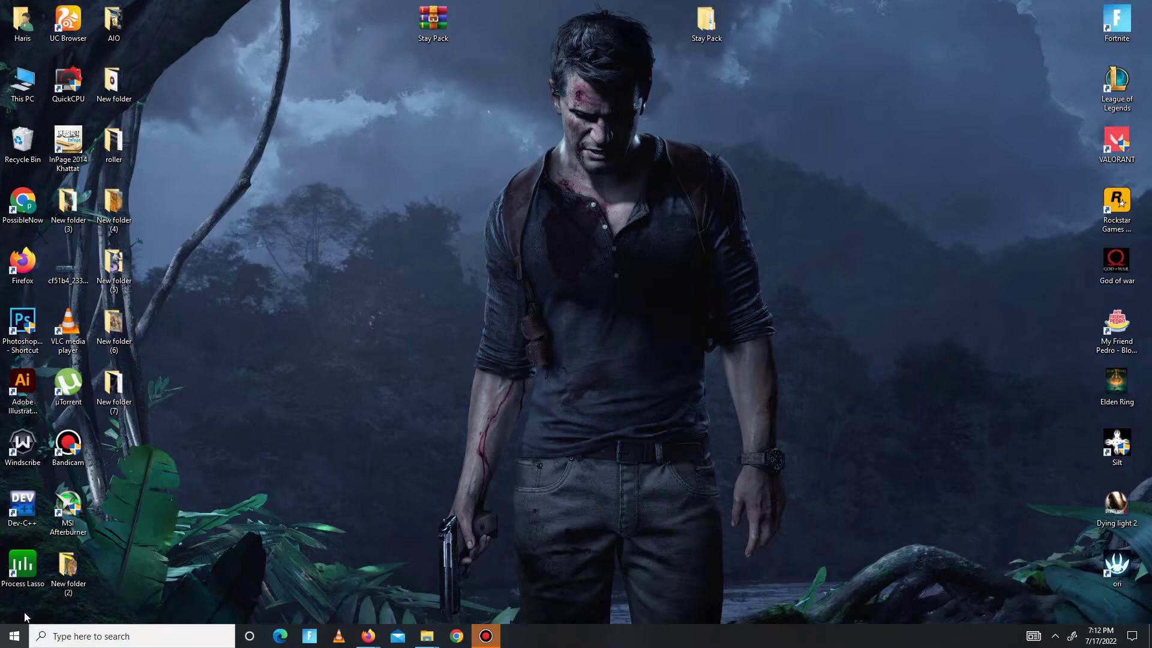
pyautogui.click(14, 635)
pyautogui.scroll(-10, 128, 507)
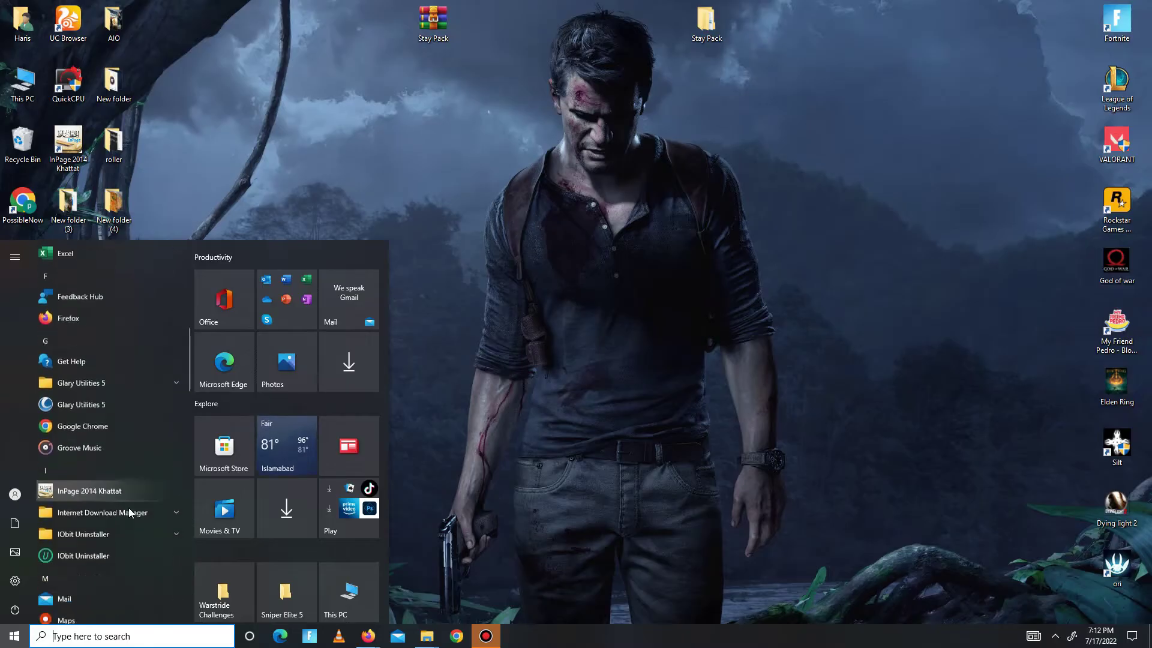
pyautogui.scroll(-15, 129, 507)
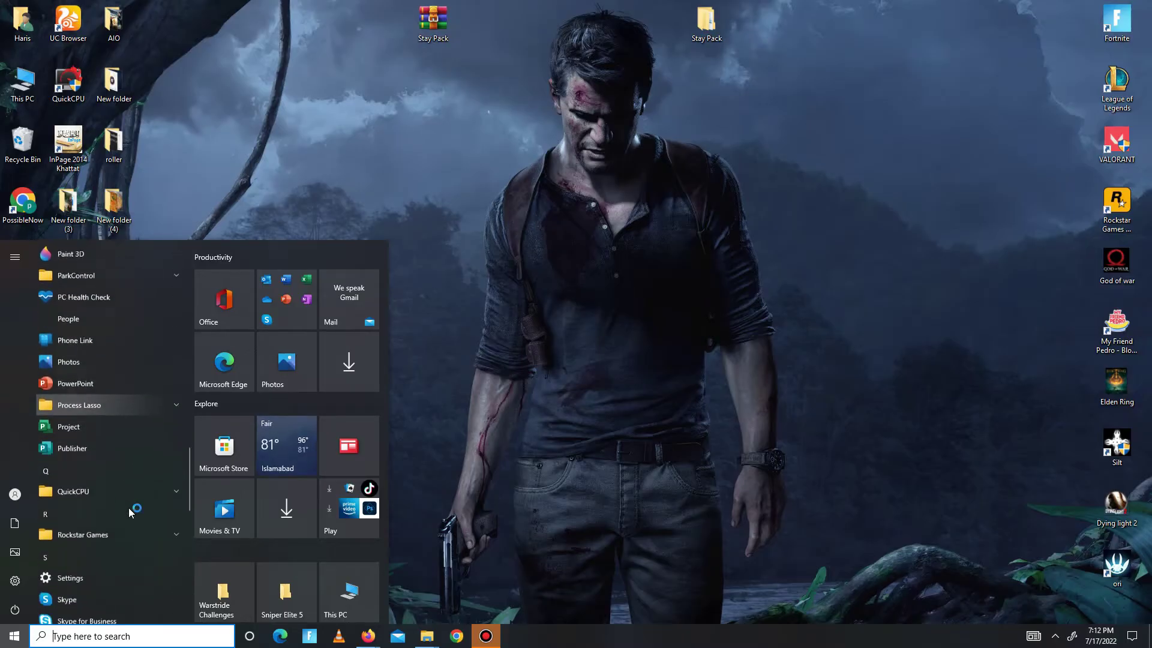
pyautogui.scroll(-3, 129, 508)
pyautogui.click(118, 490)
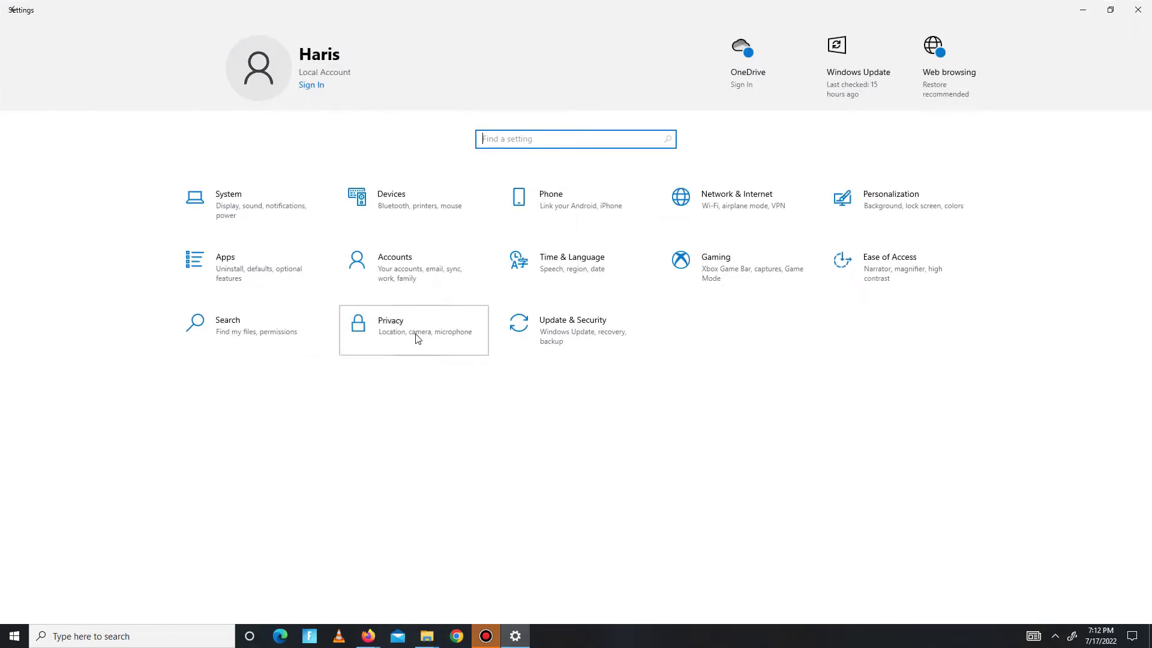
pyautogui.click(418, 340)
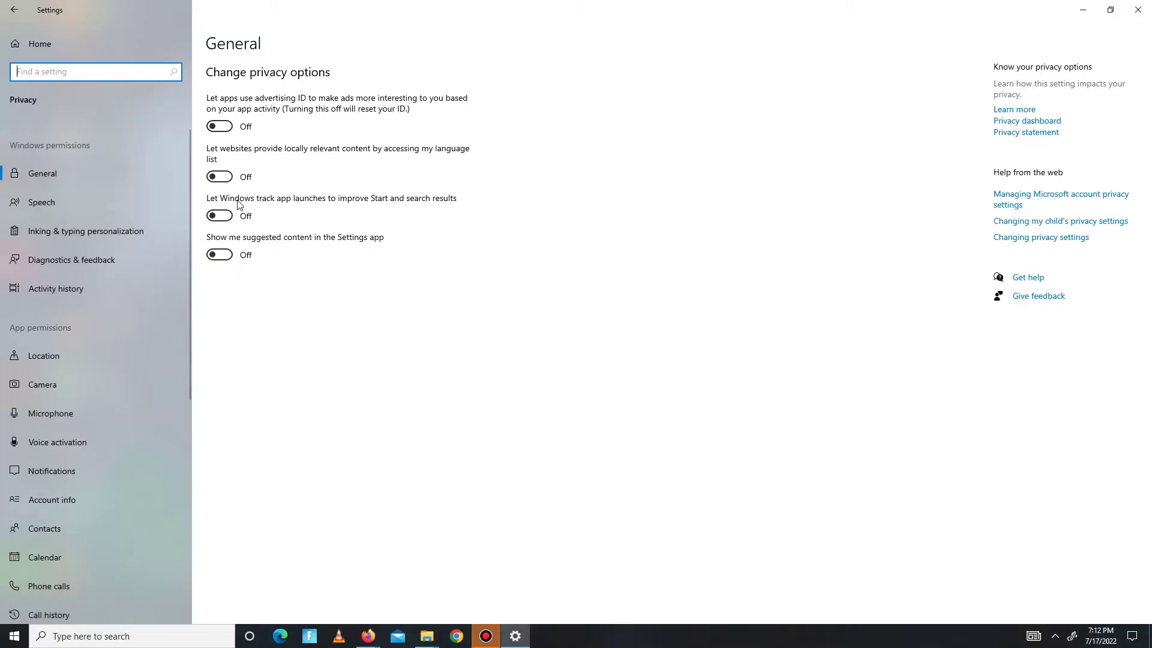
pyautogui.scroll(-6, 100, 327)
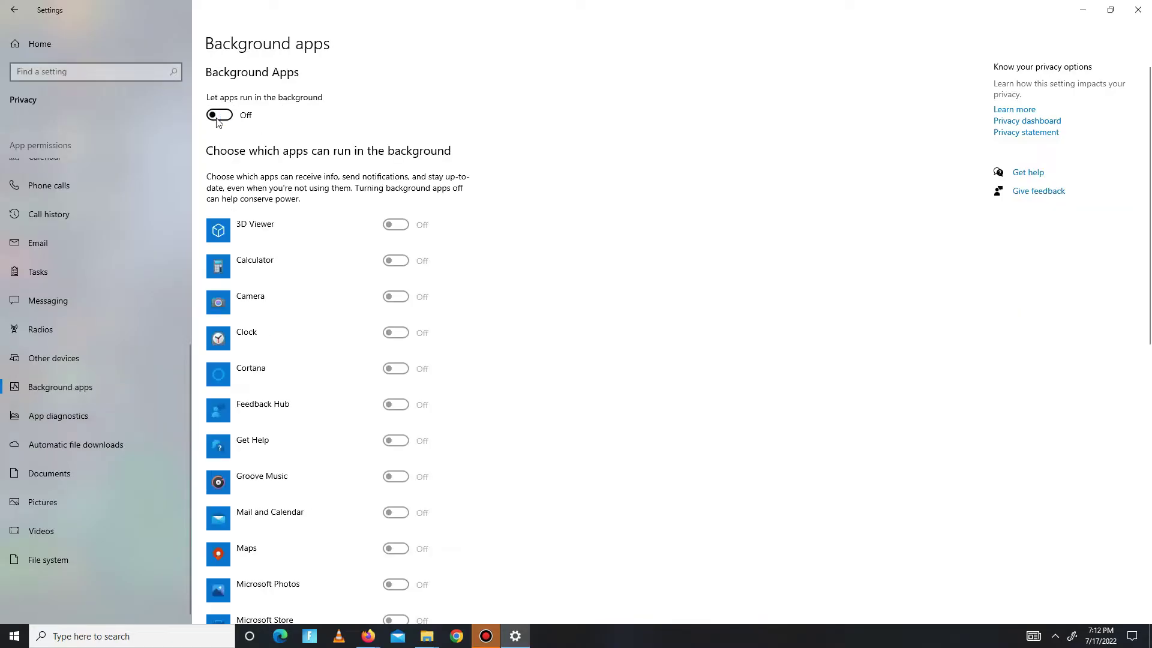
pyautogui.click(13, 10)
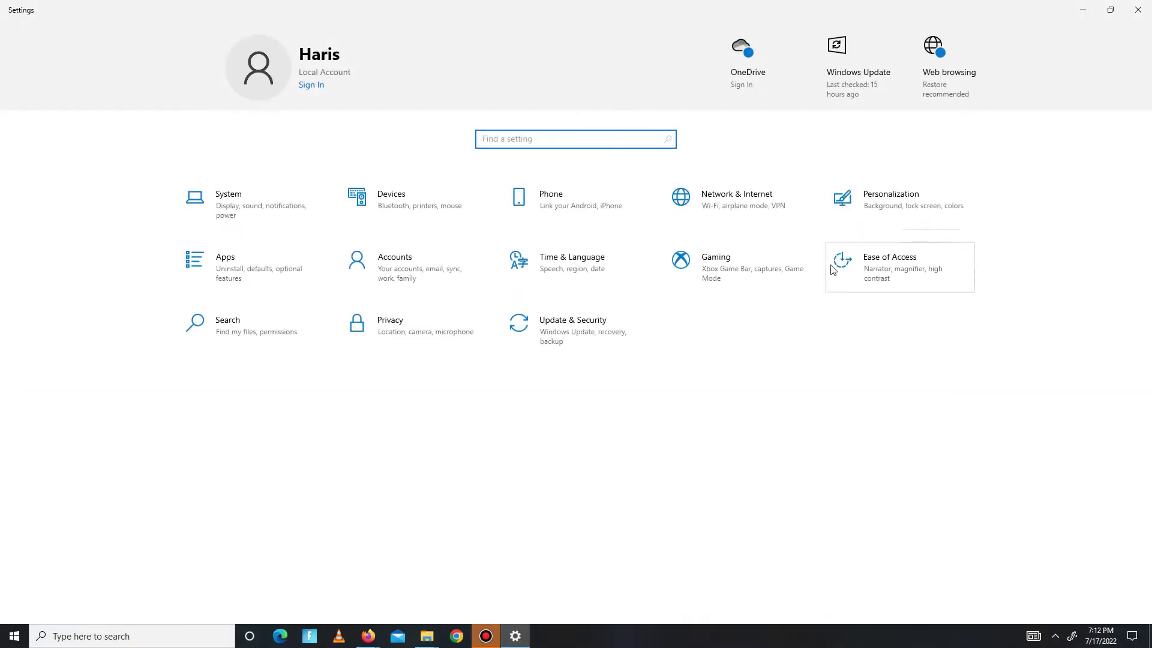
pyautogui.click(688, 280)
pyautogui.click(81, 199)
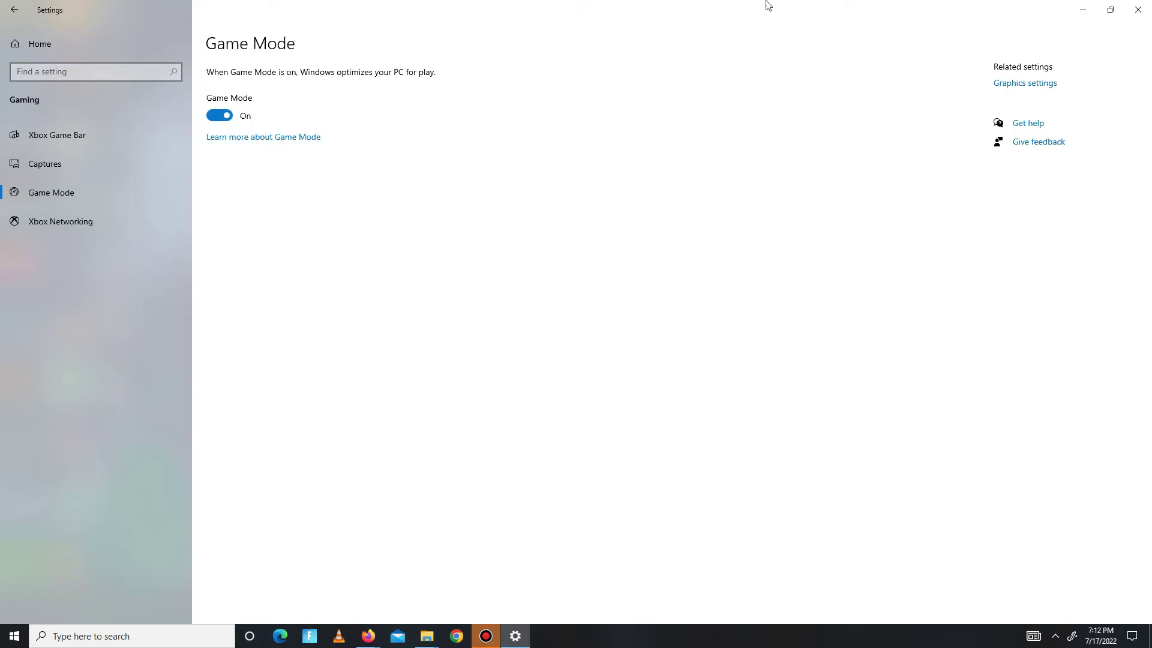
pyautogui.click(1139, 11)
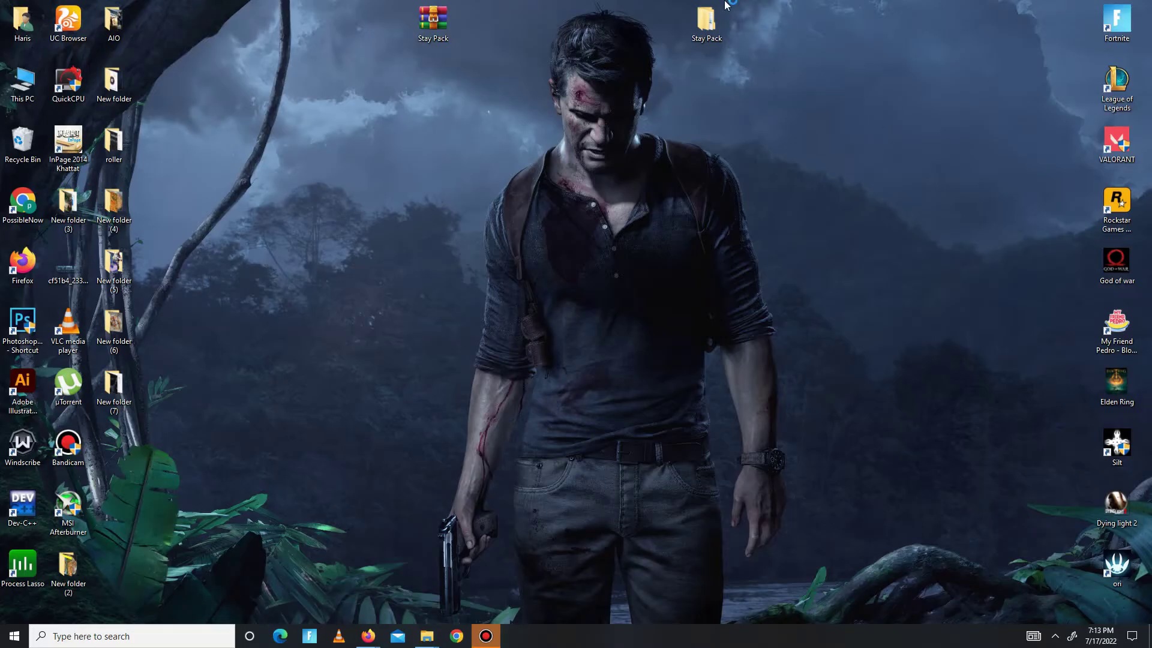
# - Extract the Stay Pack archive onto the desktop
pyautogui.moveTo(853, 3); pyautogui.dragTo(388, 94)
pyautogui.click(439, 36)
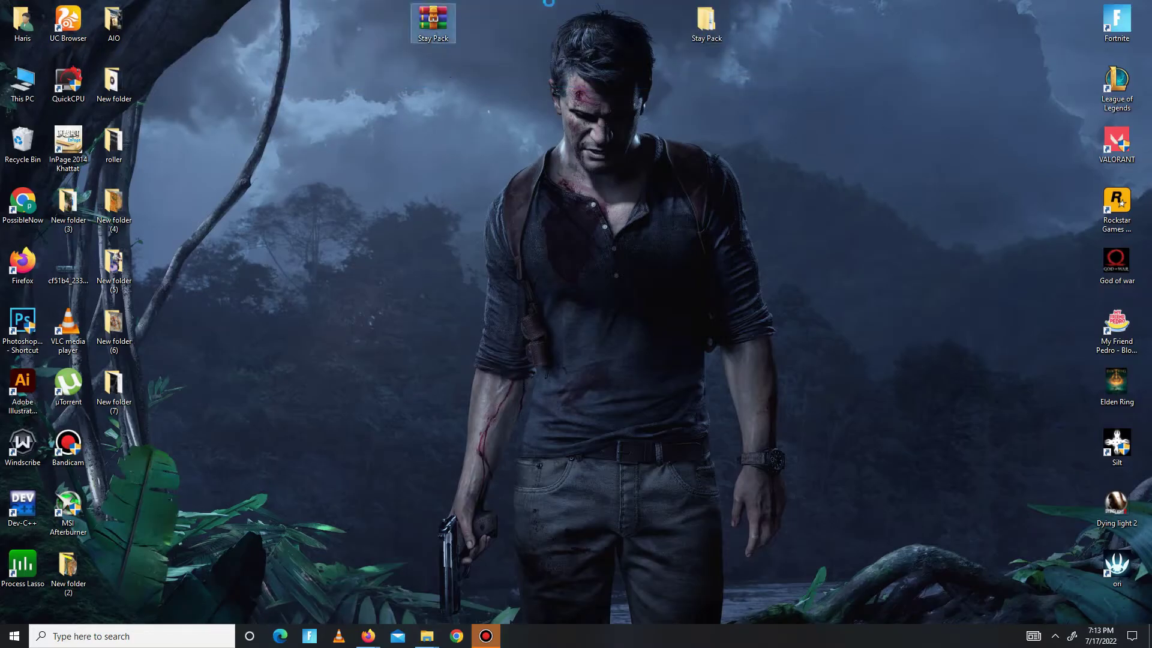
pyautogui.rightClick(437, 33)
pyautogui.click(500, 95)
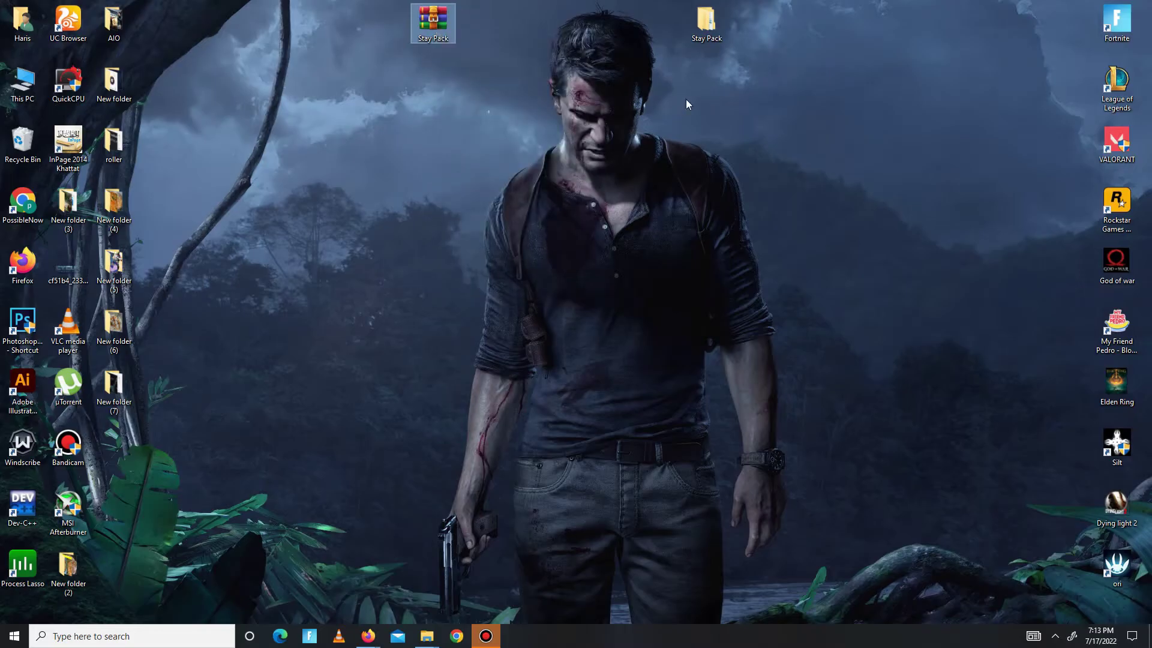
# - Open Stay Pack maximized, enter the DX folder and launch the Directx 12 installer
pyautogui.doubleClick(718, 48)
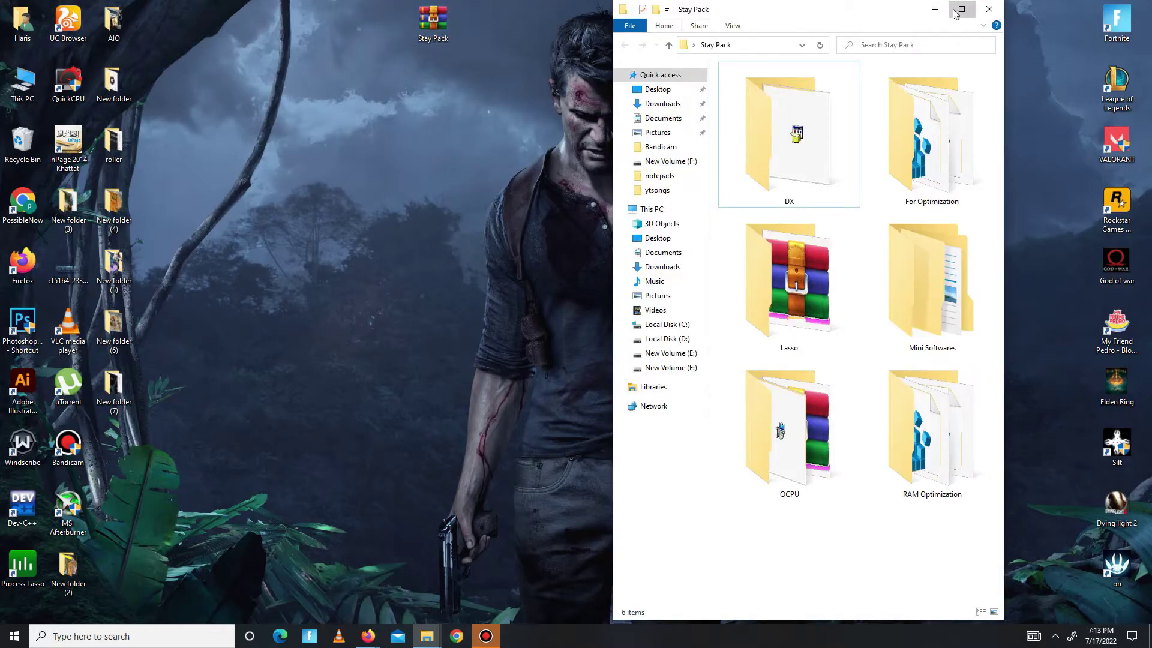
pyautogui.click(961, 9)
pyautogui.moveTo(198, 259); pyautogui.dragTo(1061, 94)
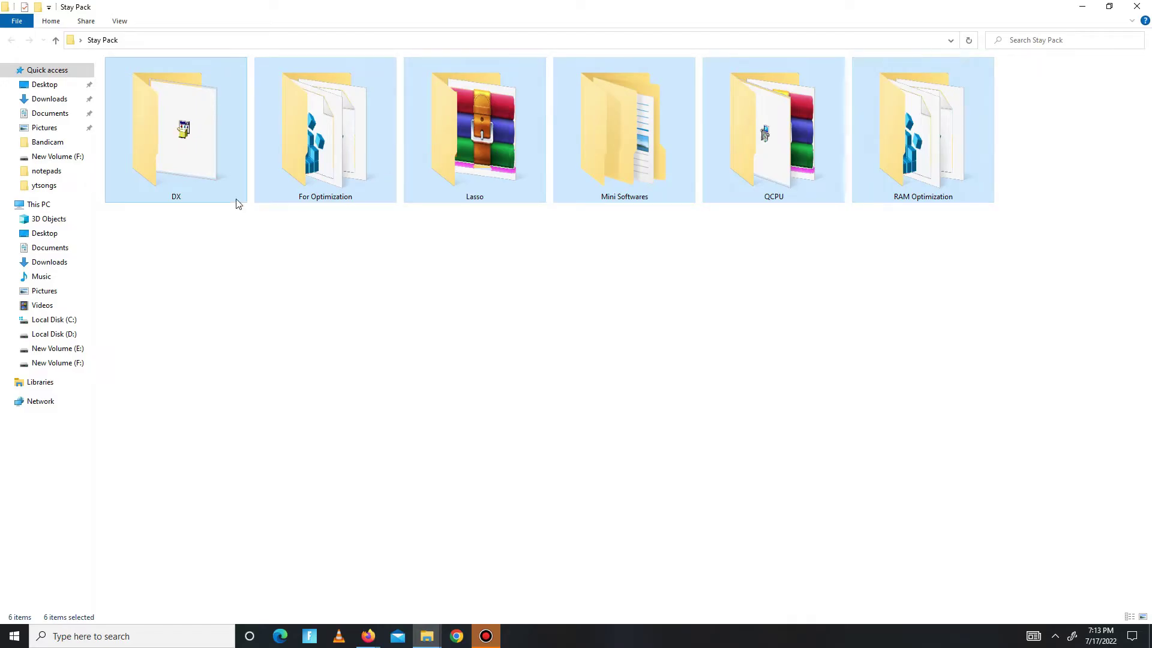
pyautogui.doubleClick(201, 172)
pyautogui.click(150, 81)
pyautogui.doubleClick(151, 81)
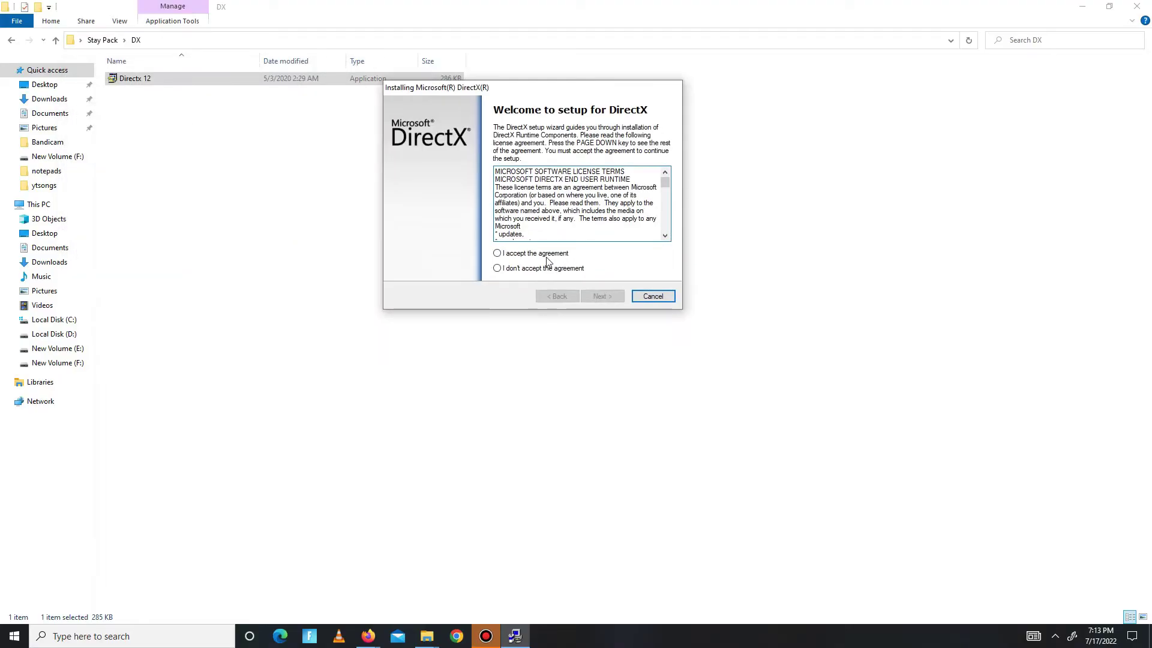
# - Accept the DirectX licence agreement and continue with the Bing Bar left unchecked
pyautogui.click(557, 255)
pyautogui.click(602, 296)
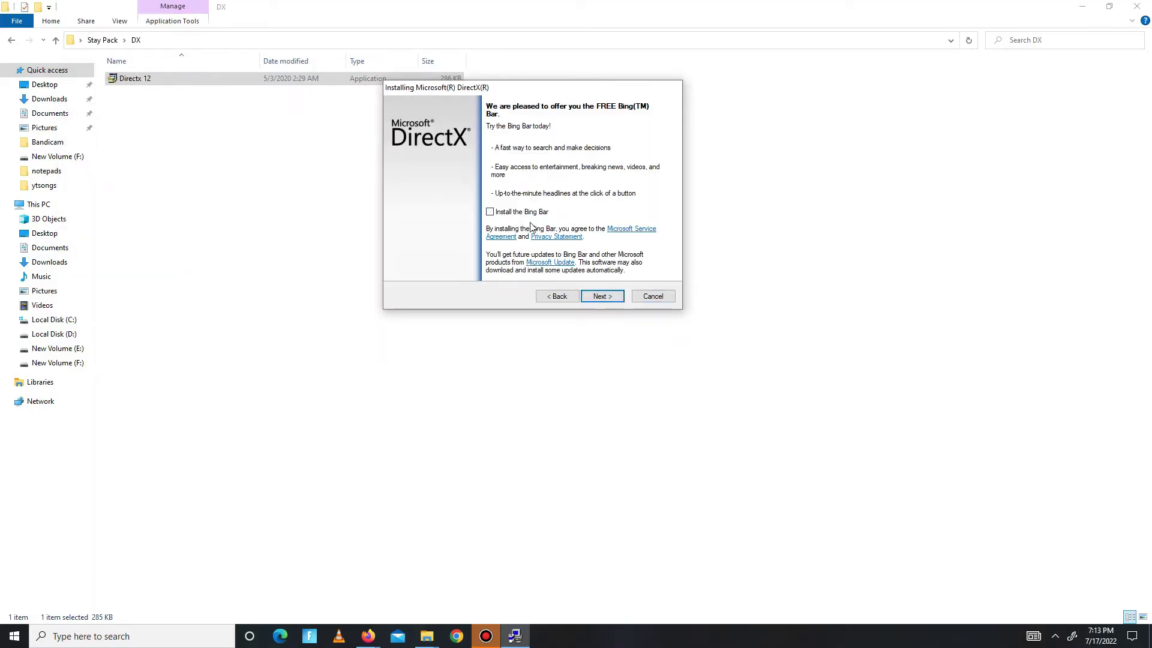
pyautogui.click(611, 296)
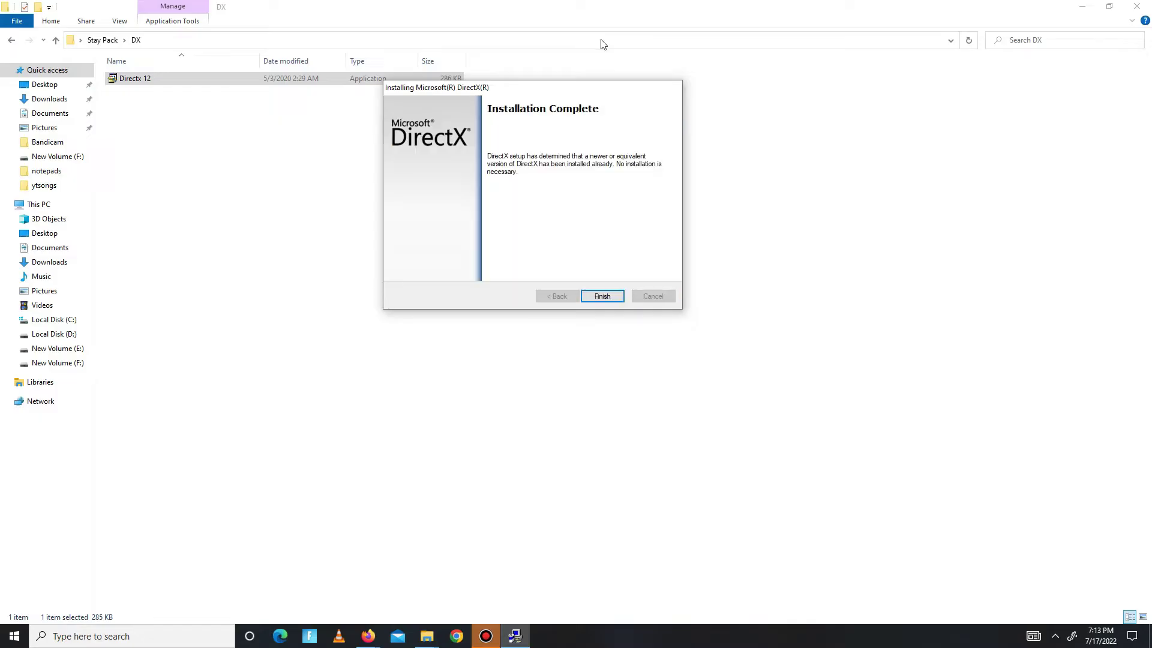
# - Close DirectX setup and open Stay Pack's For Optimization folder
pyautogui.click(603, 295)
pyautogui.click(11, 40)
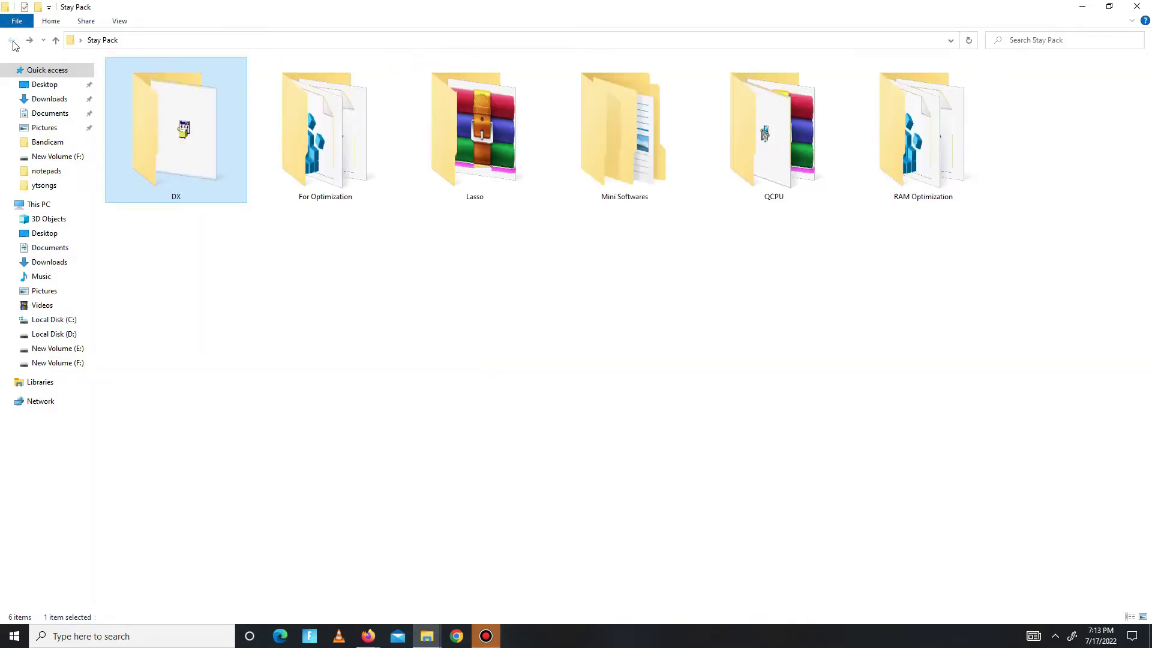
pyautogui.doubleClick(347, 165)
pyautogui.hotkey('ctrl', 'a')
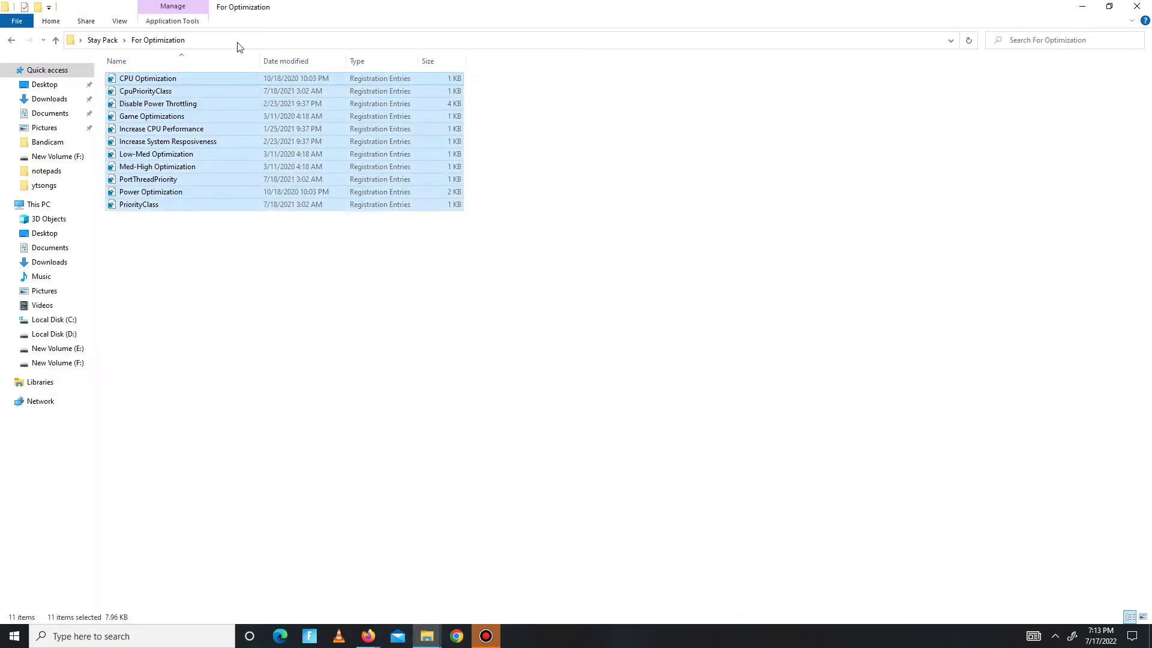
# - Merge CPU Optimization, CpuPriorityClass and Disable Power Throttling into the registry
pyautogui.doubleClick(192, 85)
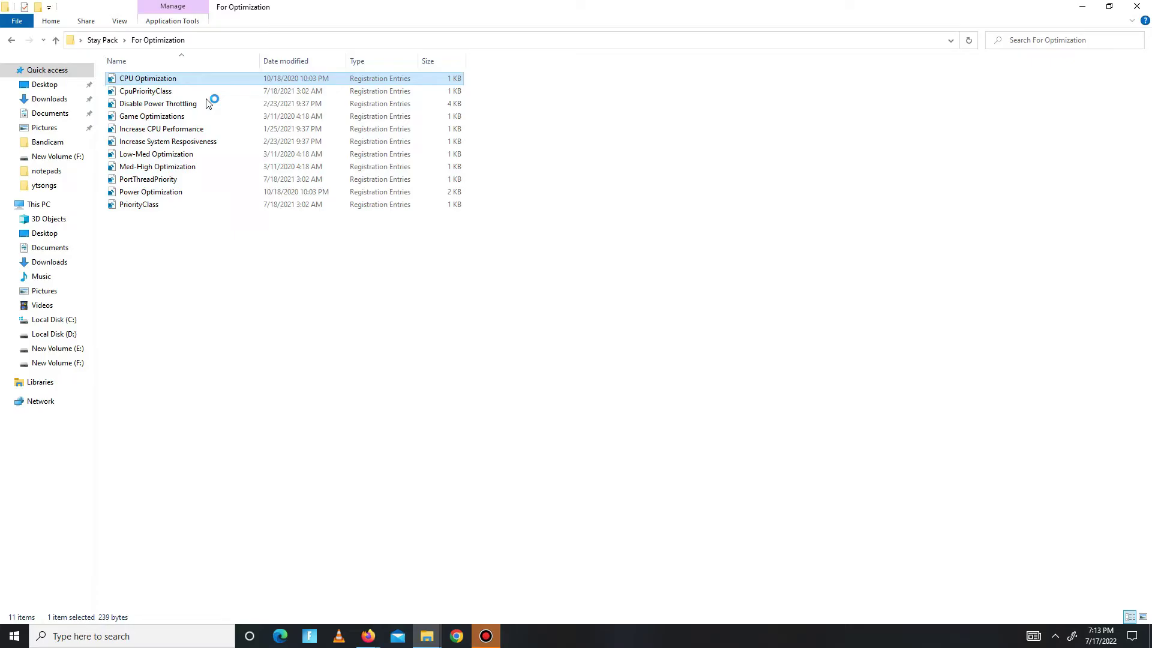
pyautogui.click(711, 343)
pyautogui.click(710, 322)
pyautogui.doubleClick(153, 91)
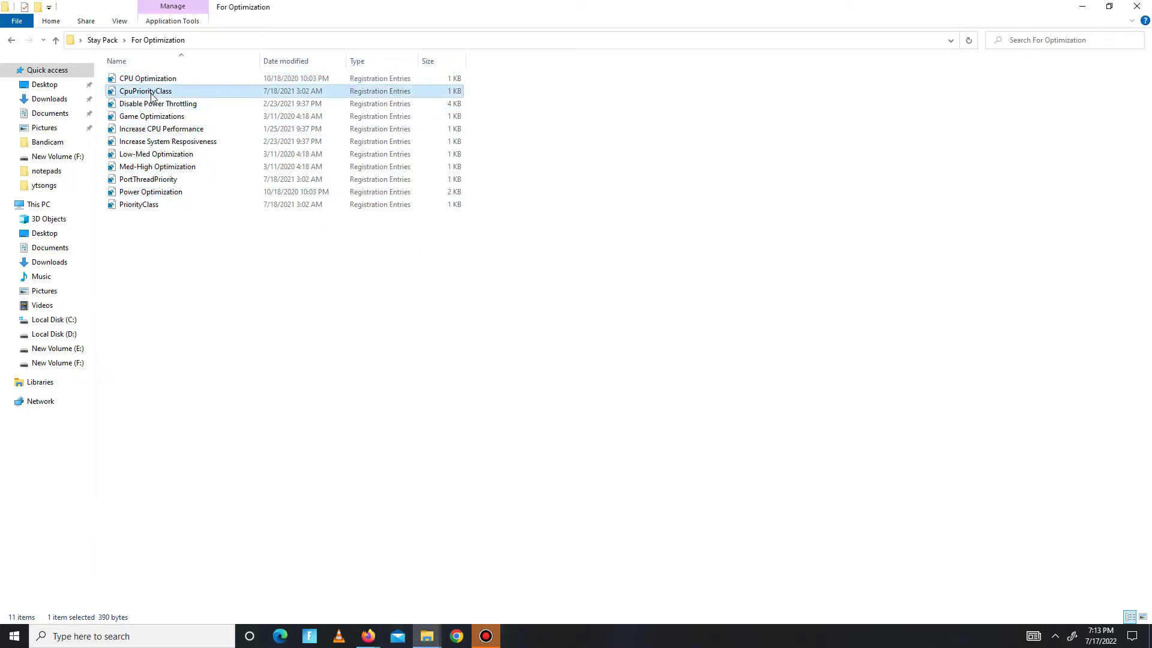
pyautogui.click(667, 336)
pyautogui.press('Return')
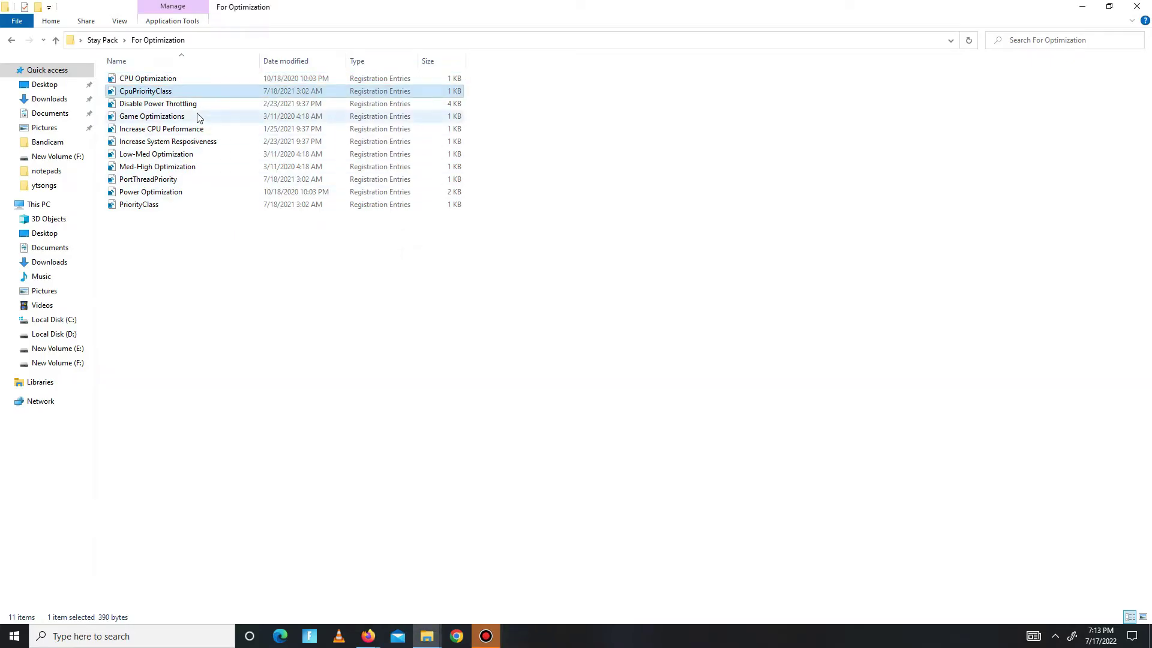
pyautogui.doubleClick(180, 104)
pyautogui.click(667, 335)
pyautogui.click(710, 318)
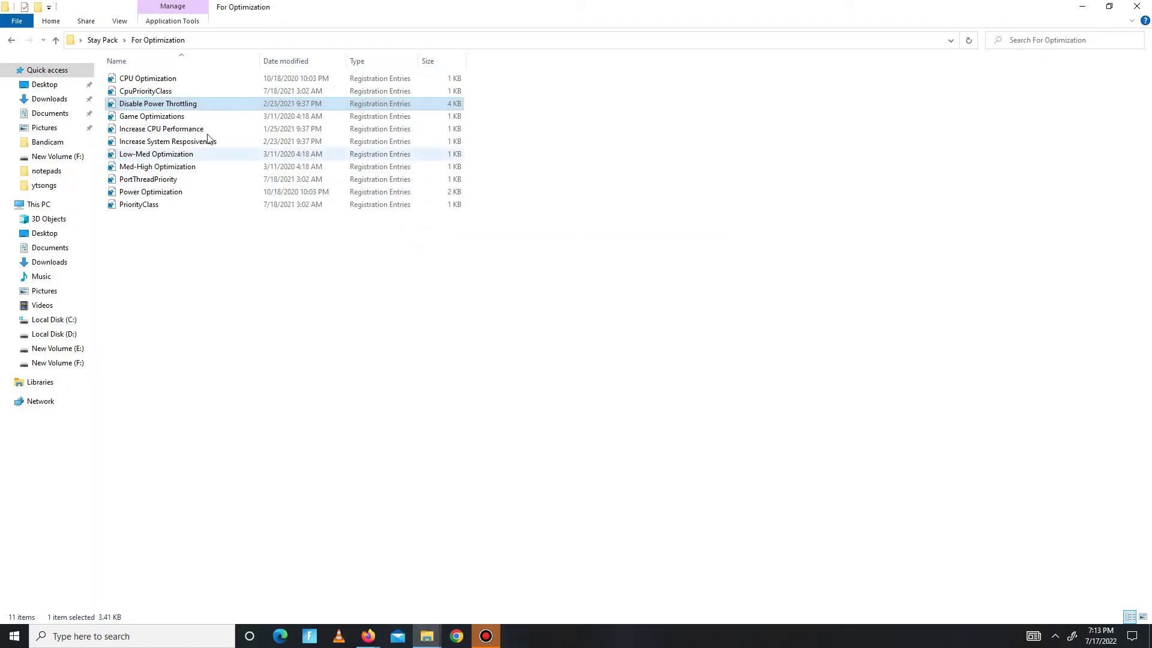
# - Merge Game Optimizations, Increase CPU Performance and Increase System Resposiveness into the registry
pyautogui.doubleClick(157, 117)
pyautogui.click(663, 334)
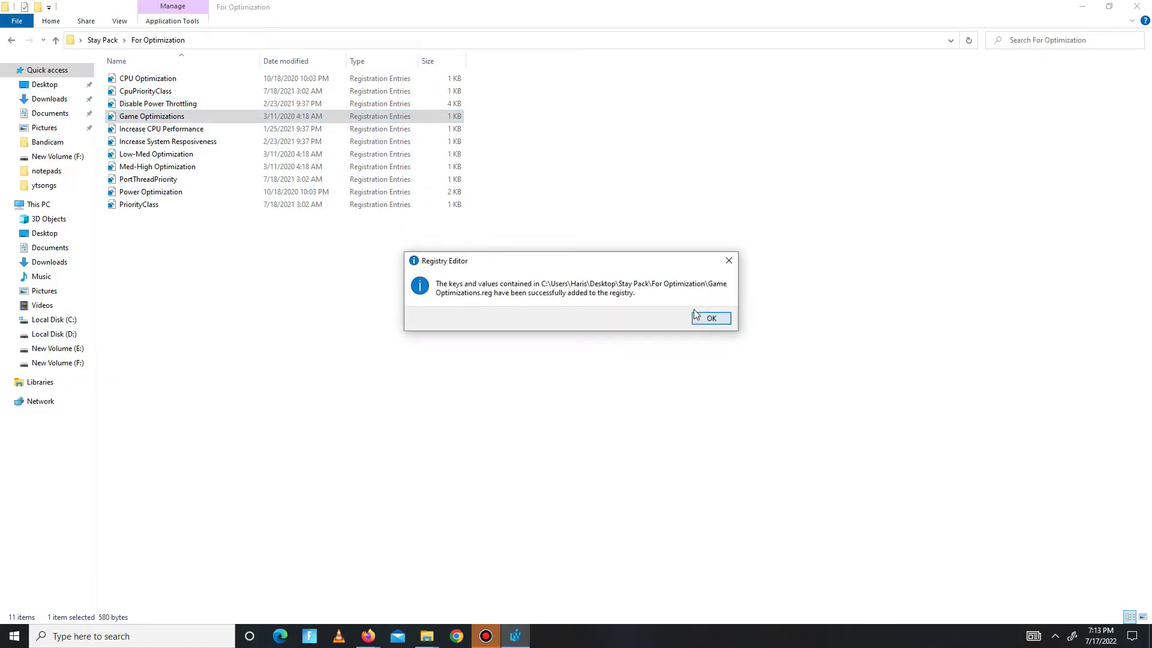
pyautogui.click(710, 319)
pyautogui.doubleClick(161, 129)
pyautogui.click(667, 336)
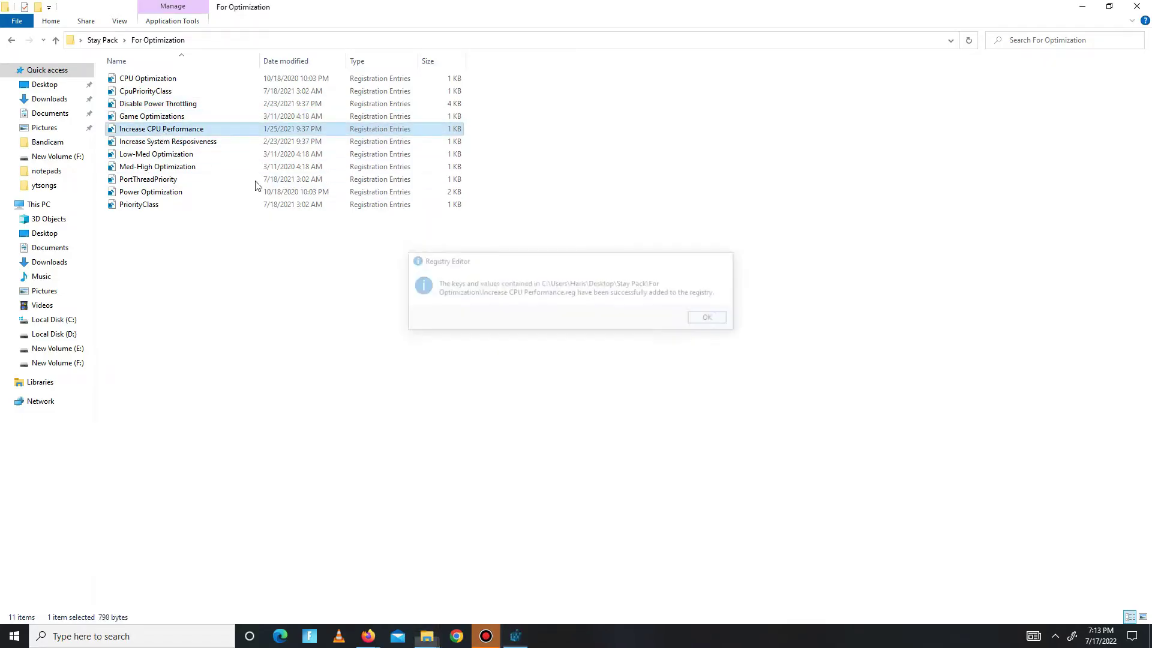
pyautogui.click(710, 318)
pyautogui.doubleClick(180, 142)
pyautogui.click(671, 337)
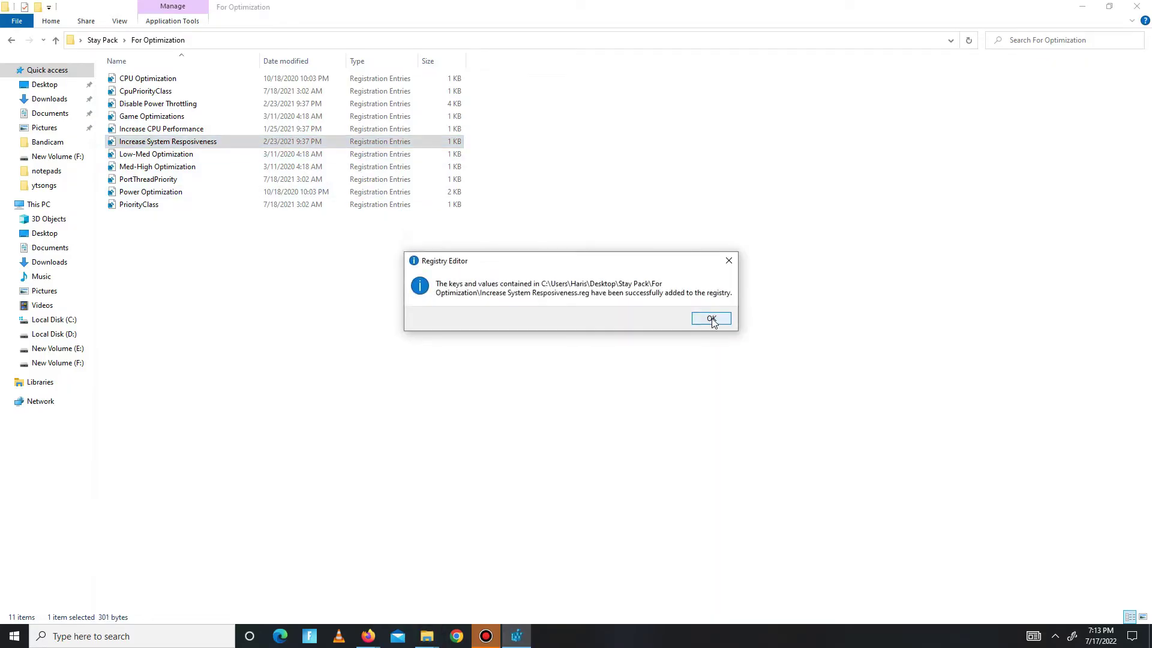
pyautogui.click(712, 319)
# - Merge Med-High Optimization, PortThreadPriority and Power Optimization into the registry
pyautogui.doubleClick(174, 167)
pyautogui.click(666, 336)
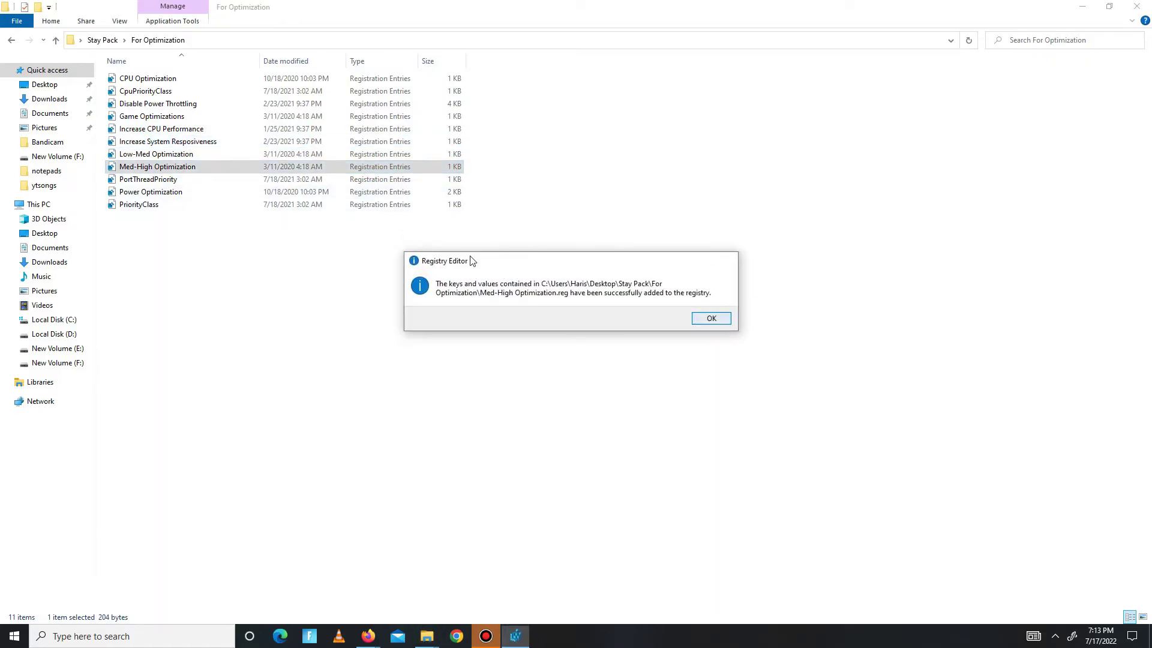
pyautogui.click(710, 319)
pyautogui.doubleClick(174, 179)
pyautogui.click(681, 336)
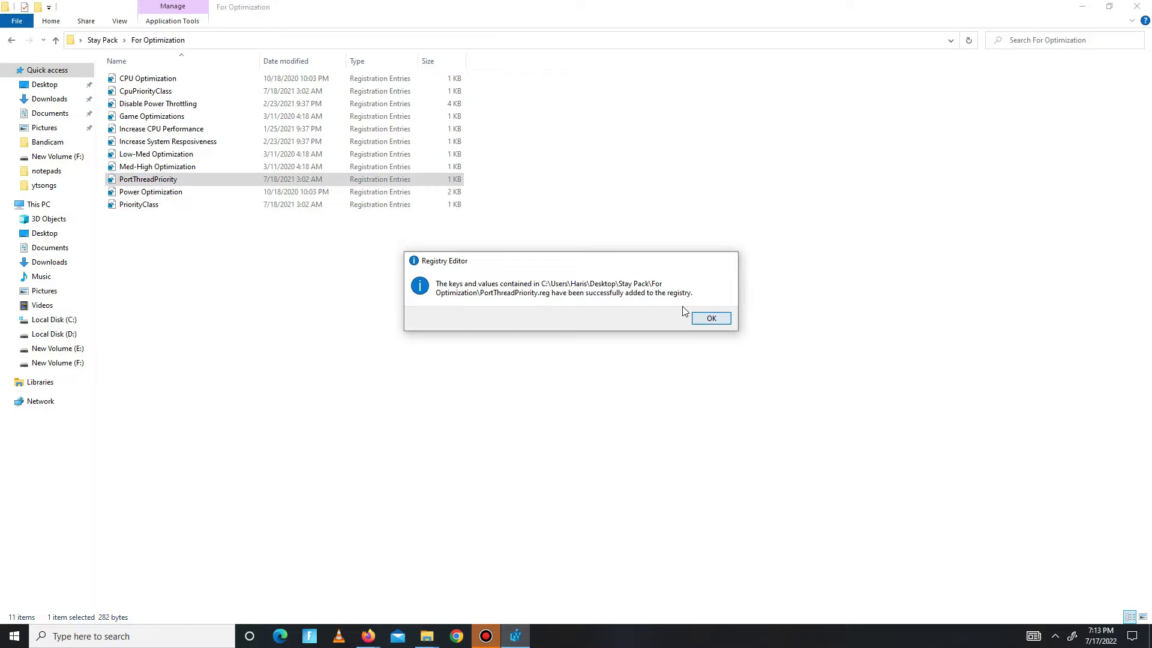
pyautogui.click(711, 318)
pyautogui.doubleClick(239, 192)
pyautogui.click(666, 335)
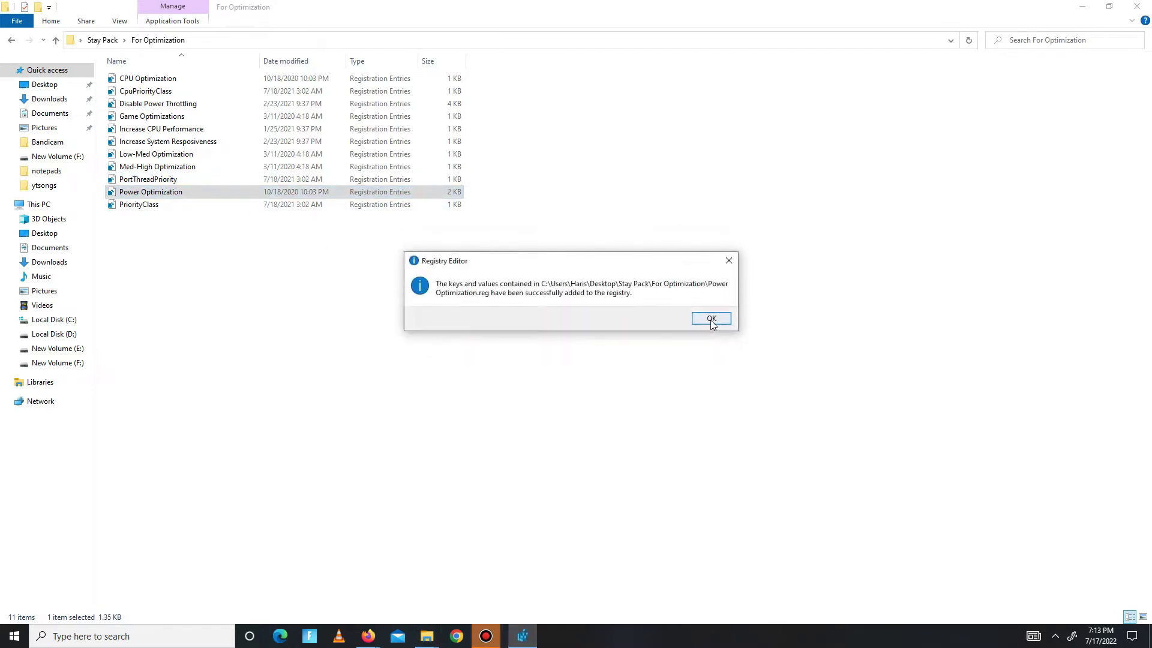
pyautogui.click(709, 318)
# - Merge PriorityClass into the registry and return to the Stay Pack folder
pyautogui.doubleClick(184, 205)
pyautogui.click(665, 335)
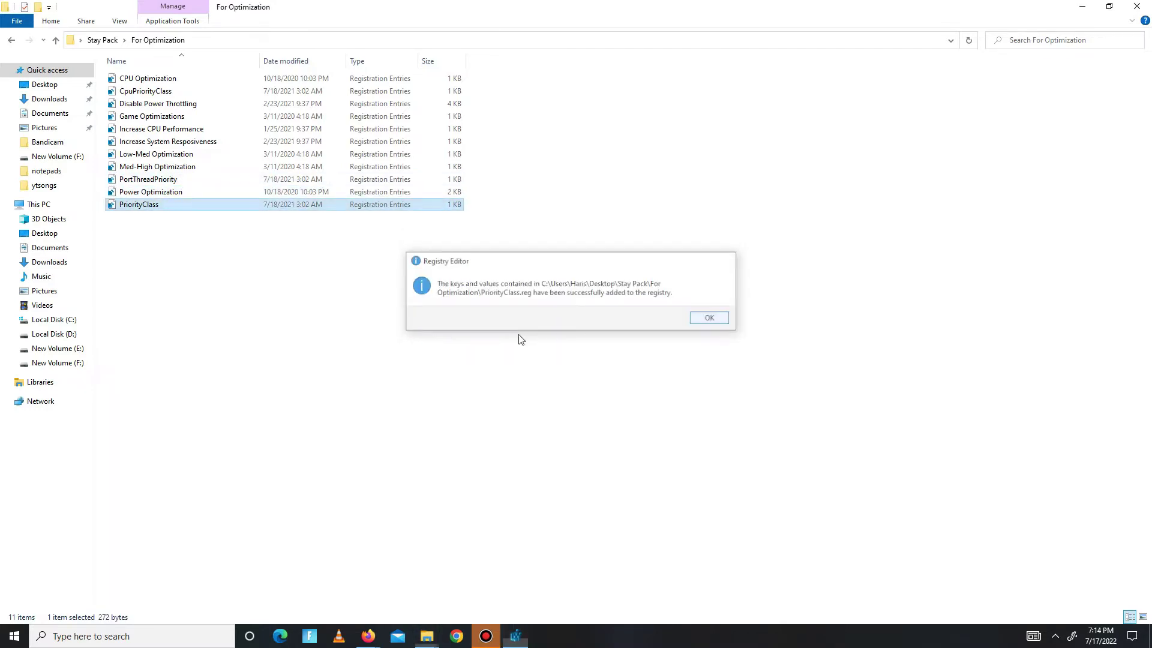
pyautogui.press('Return')
pyautogui.hotkey('ctrl', 'a')
pyautogui.click(11, 39)
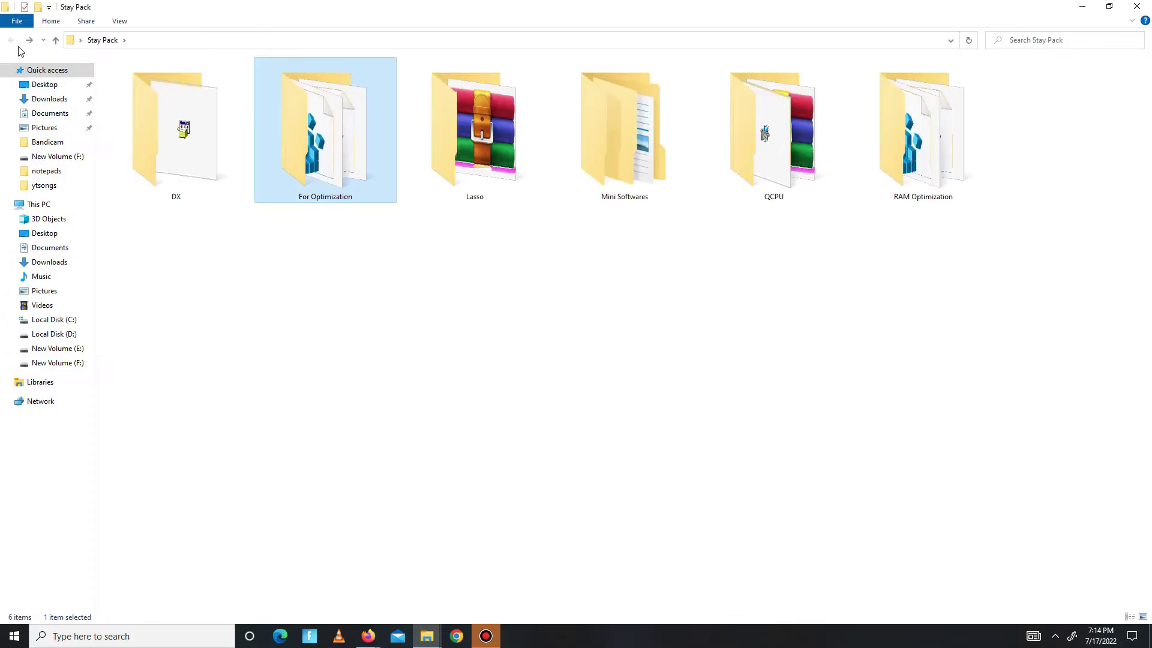
# - In the Lasso folder, extract the Bitsum Process Lasso Pro archive into its own folder
pyautogui.doubleClick(445, 123)
pyautogui.click(190, 99)
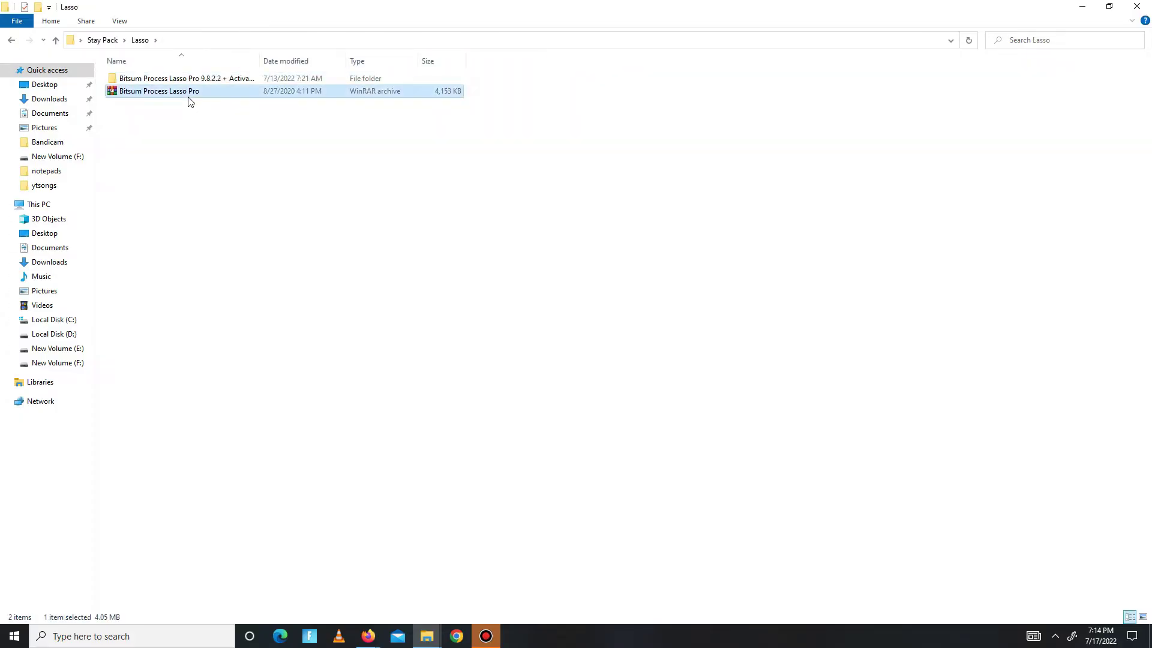
pyautogui.rightClick(188, 98)
pyautogui.click(264, 157)
# - Browse to the Activator's Setup folder and bring up Process Lasso from the tray
pyautogui.doubleClick(211, 79)
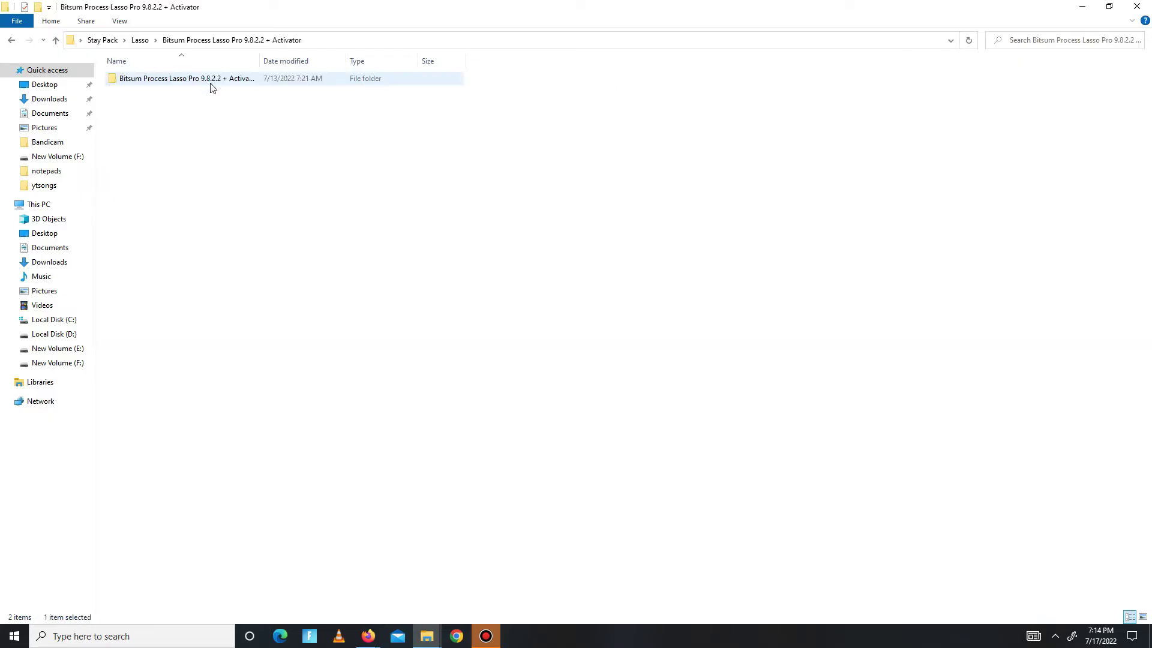
pyautogui.doubleClick(146, 81)
pyautogui.doubleClick(146, 80)
pyautogui.click(171, 95)
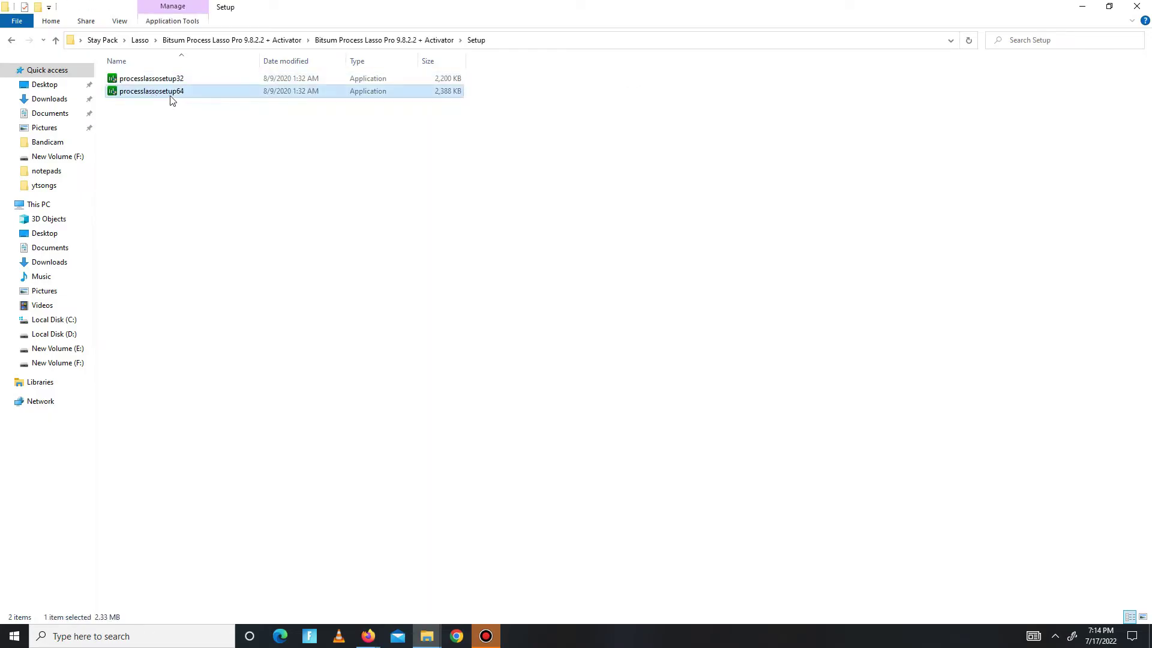
pyautogui.click(1055, 636)
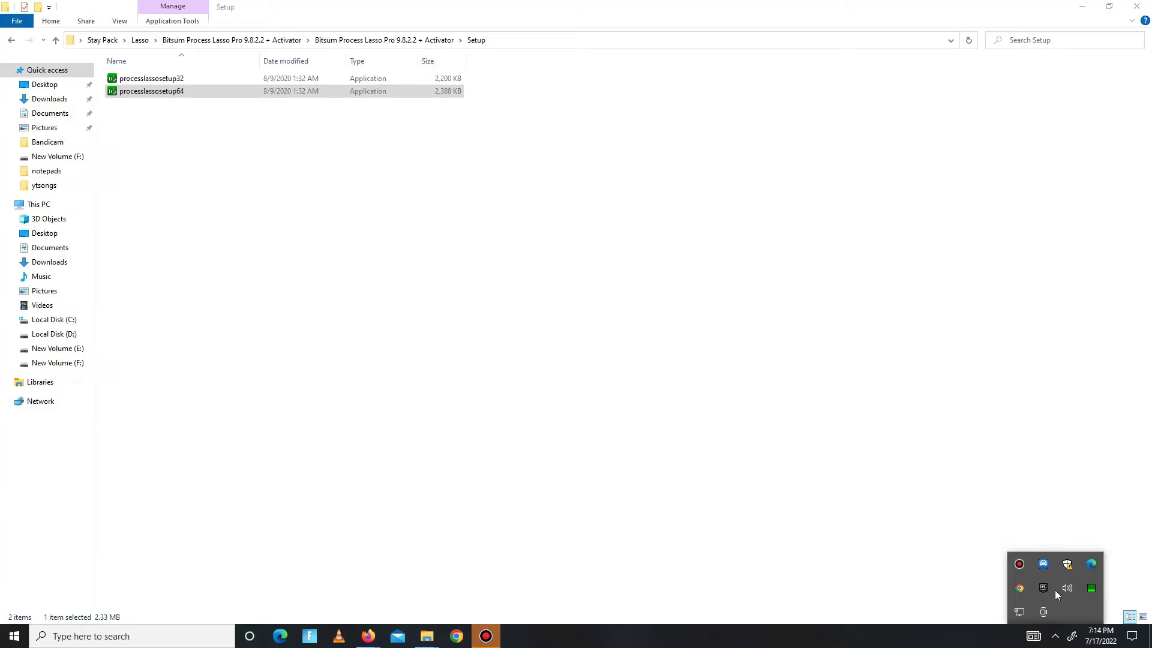
pyautogui.click(1091, 589)
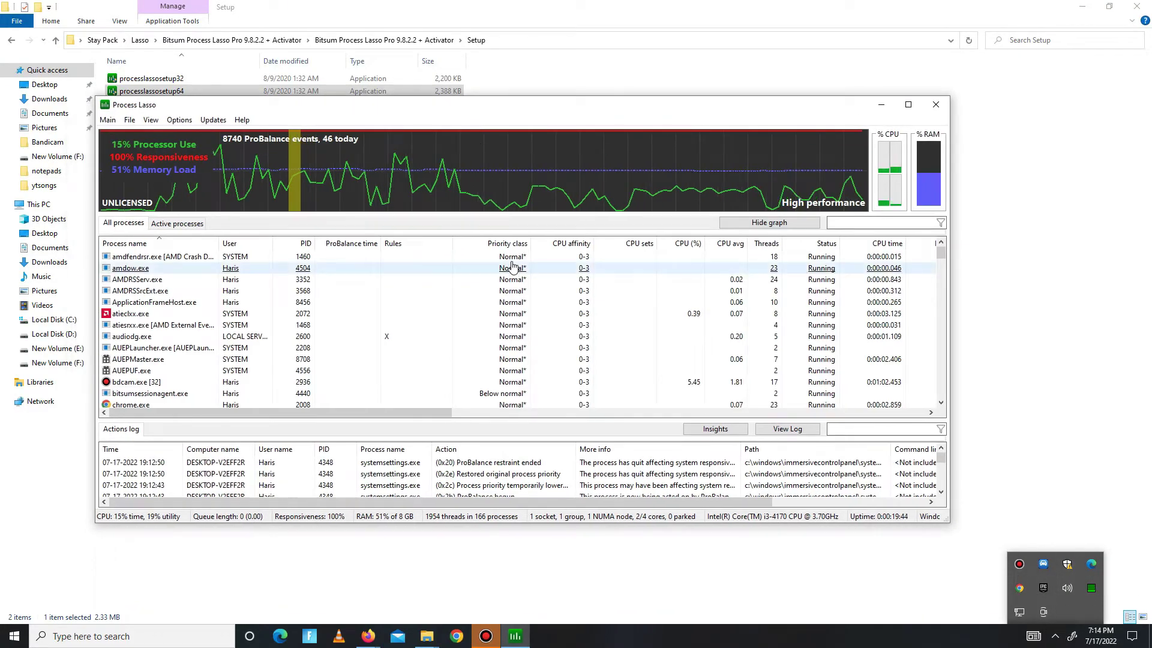
# - Confirm High performance is Process Lasso's active power profile, then close Process Lasso
pyautogui.click(108, 121)
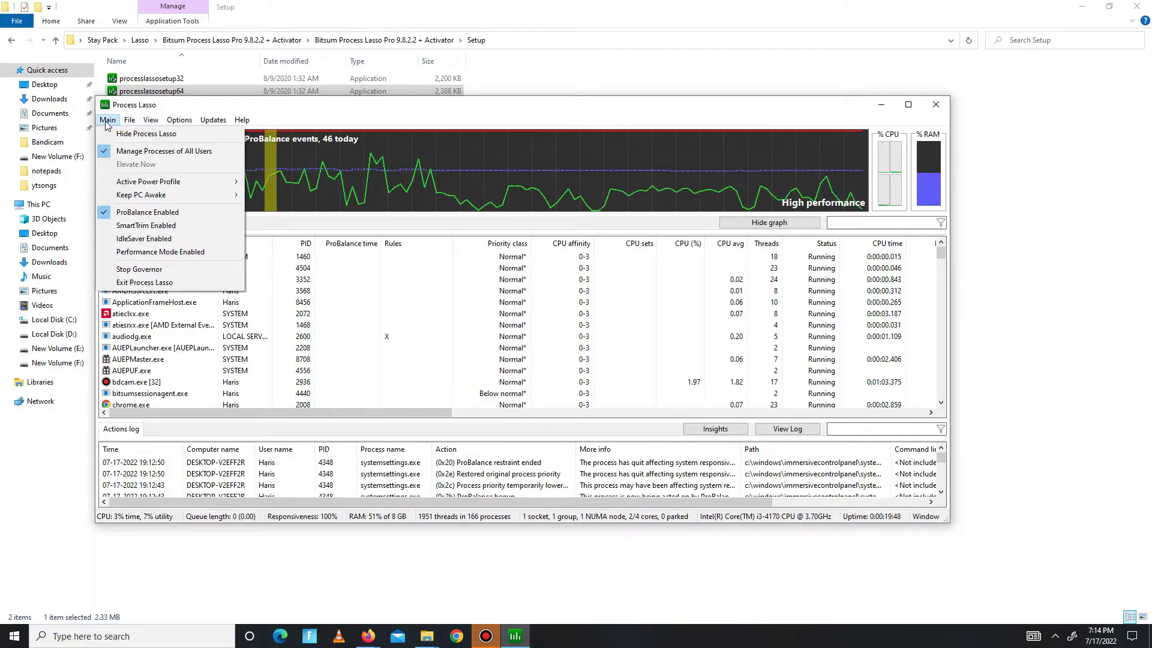
pyautogui.moveTo(133, 182)
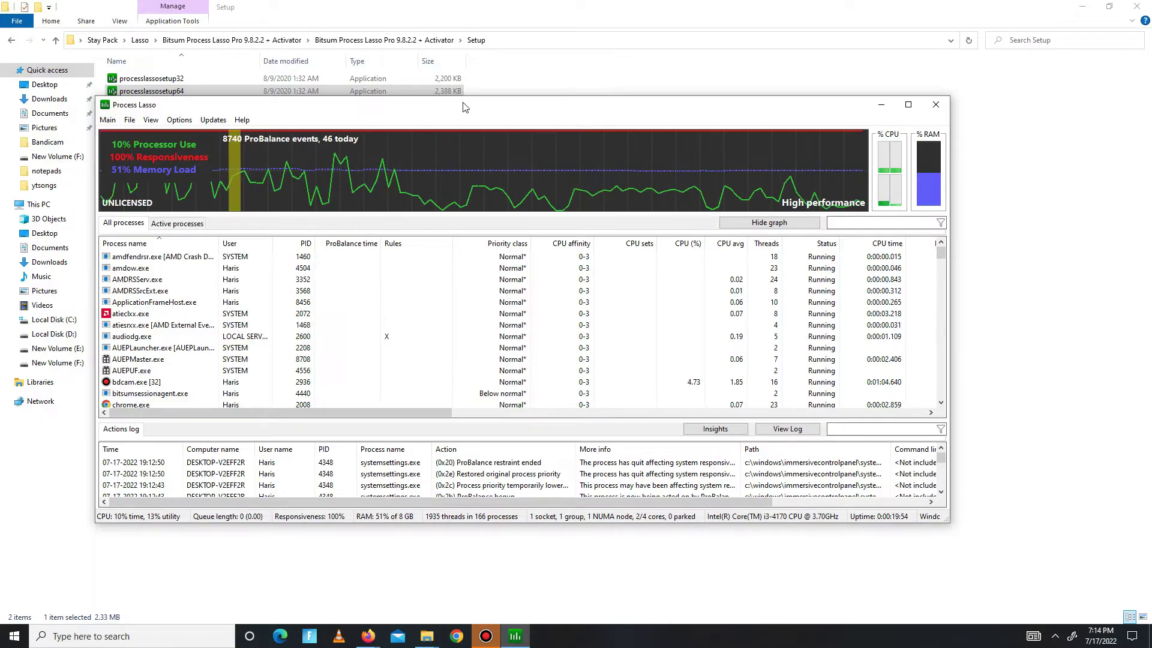
pyautogui.moveTo(458, 104)
pyautogui.mouseDown()
pyautogui.moveTo(489, 136)
pyautogui.moveTo(491, 125)
pyautogui.mouseUp()
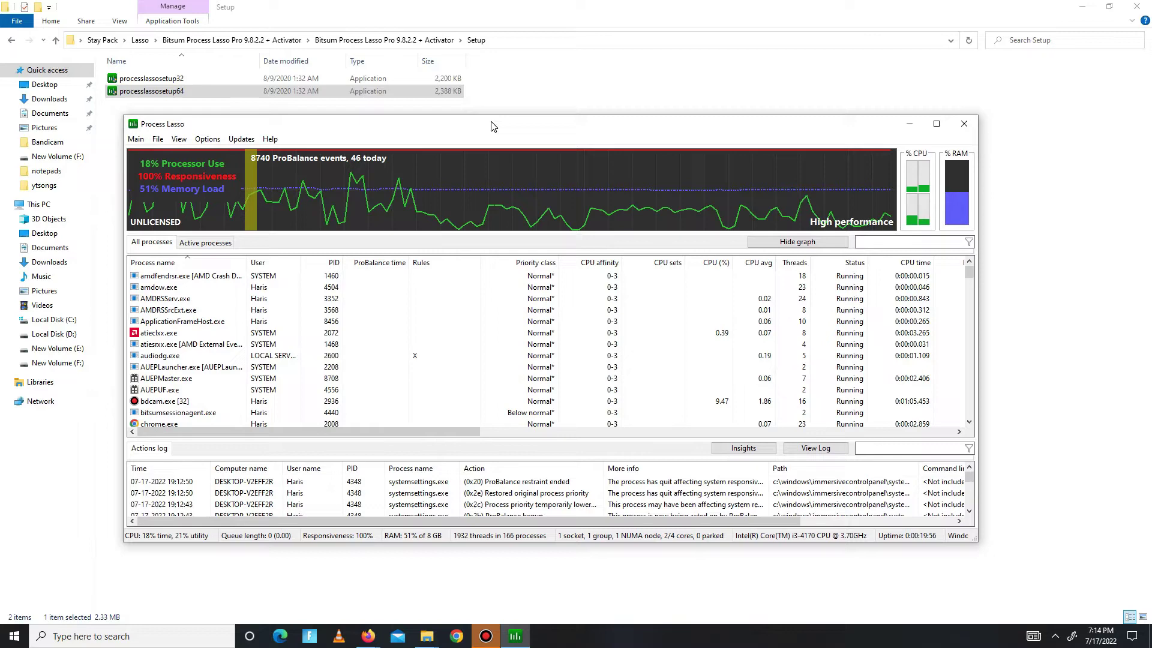
pyautogui.click(958, 125)
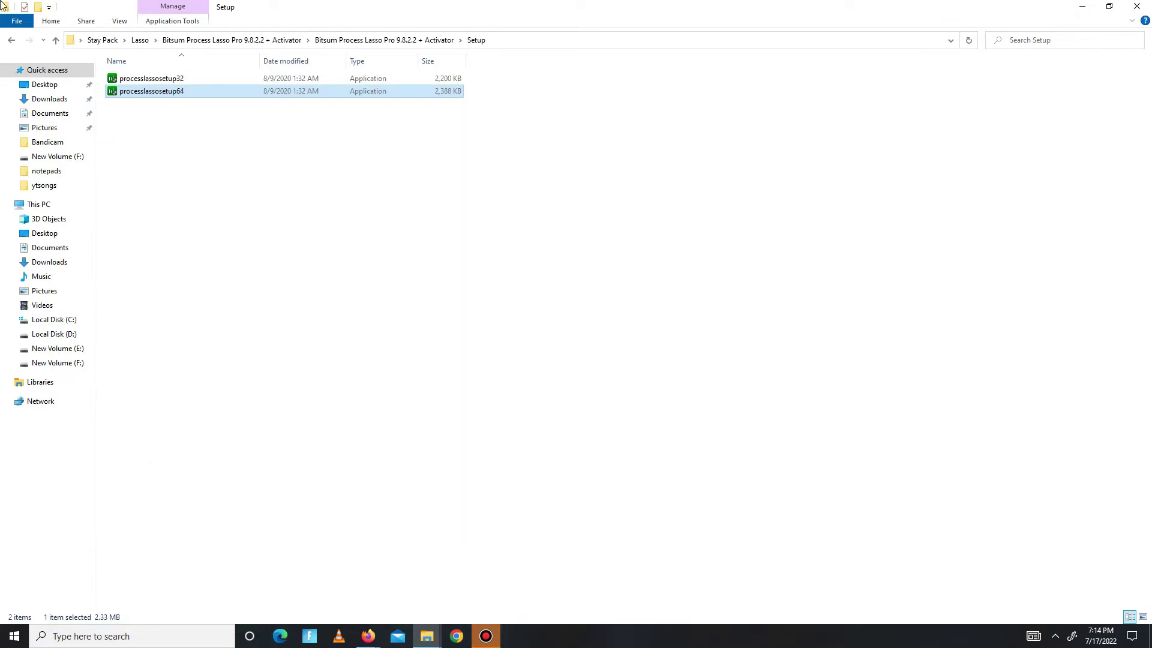
# - Go back four folder levels in Explorer to the Stay Pack folder
pyautogui.click(15, 42)
pyautogui.click(16, 43)
pyautogui.click(17, 43)
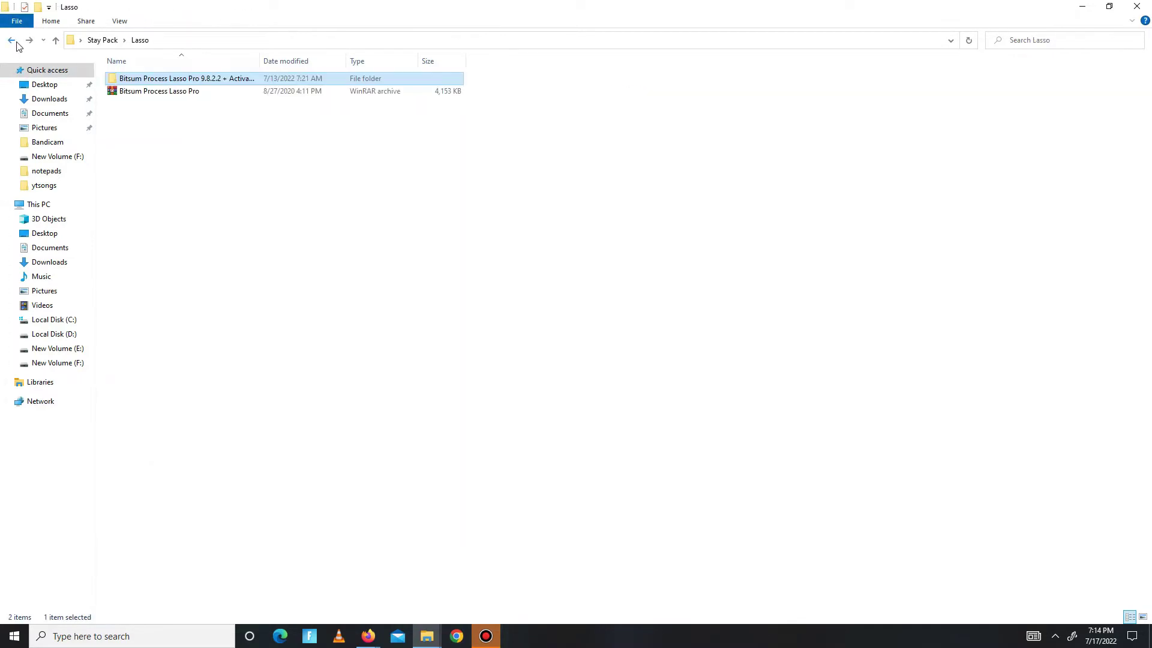
pyautogui.click(17, 43)
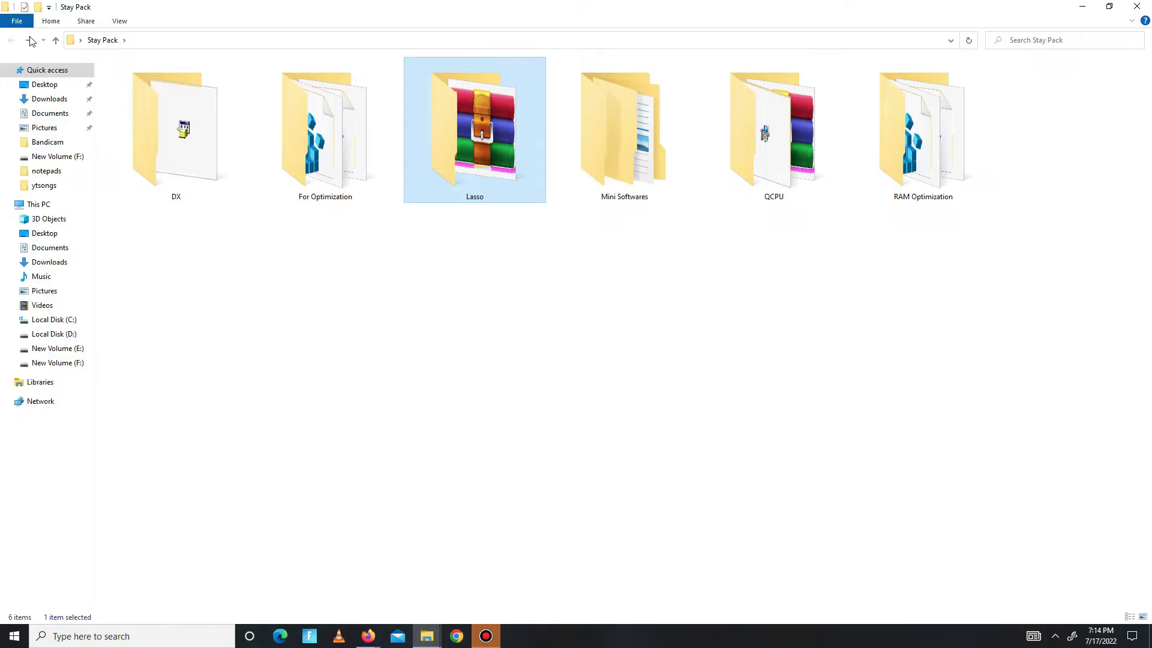
# - Open Mini Softwares > ISLC and read the ISLC Instructions file
pyautogui.doubleClick(601, 148)
pyautogui.moveTo(187, 226); pyautogui.dragTo(195, 8)
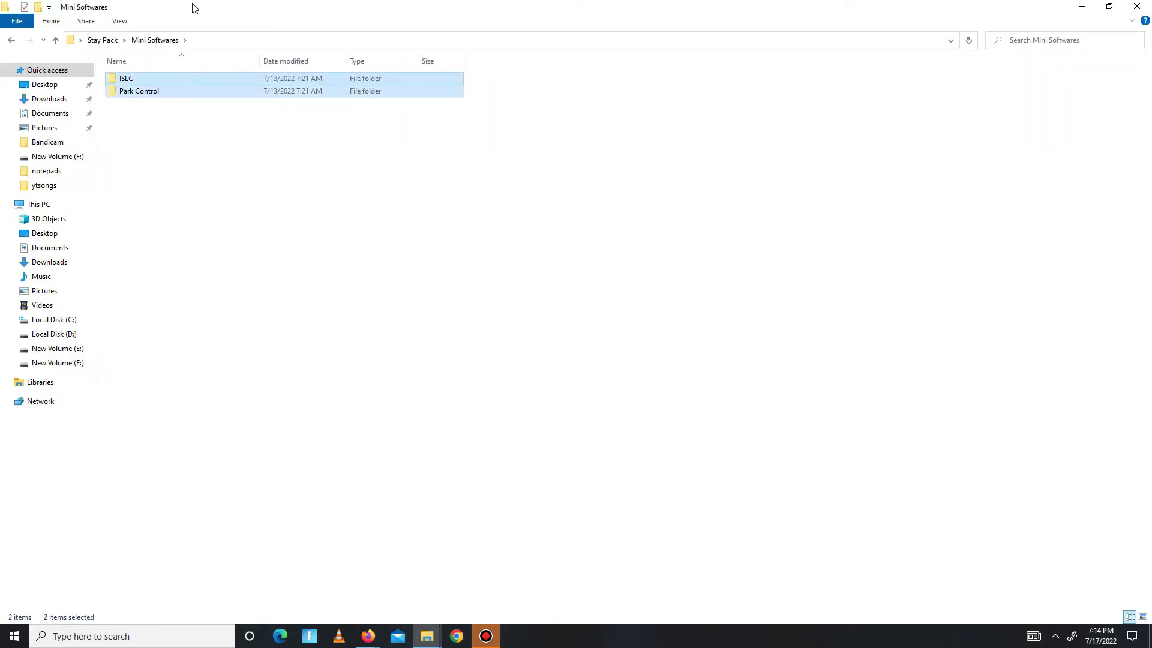
pyautogui.doubleClick(142, 78)
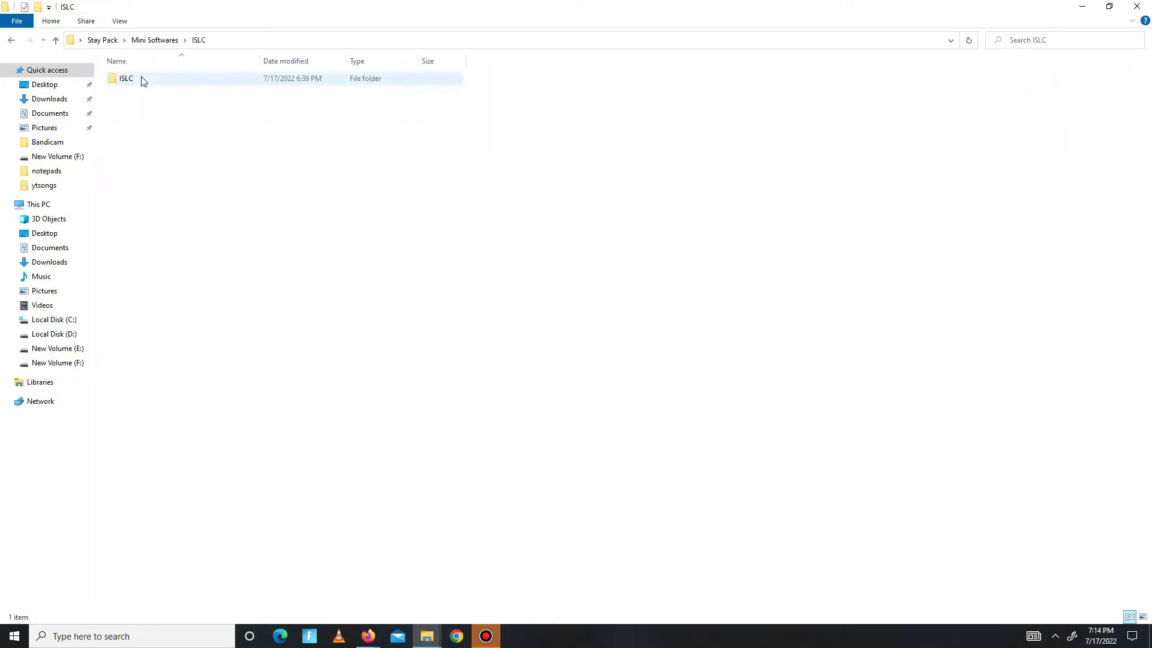
pyautogui.doubleClick(142, 78)
pyautogui.click(141, 78)
pyautogui.press('Return')
pyautogui.moveTo(679, 204); pyautogui.dragTo(493, 35)
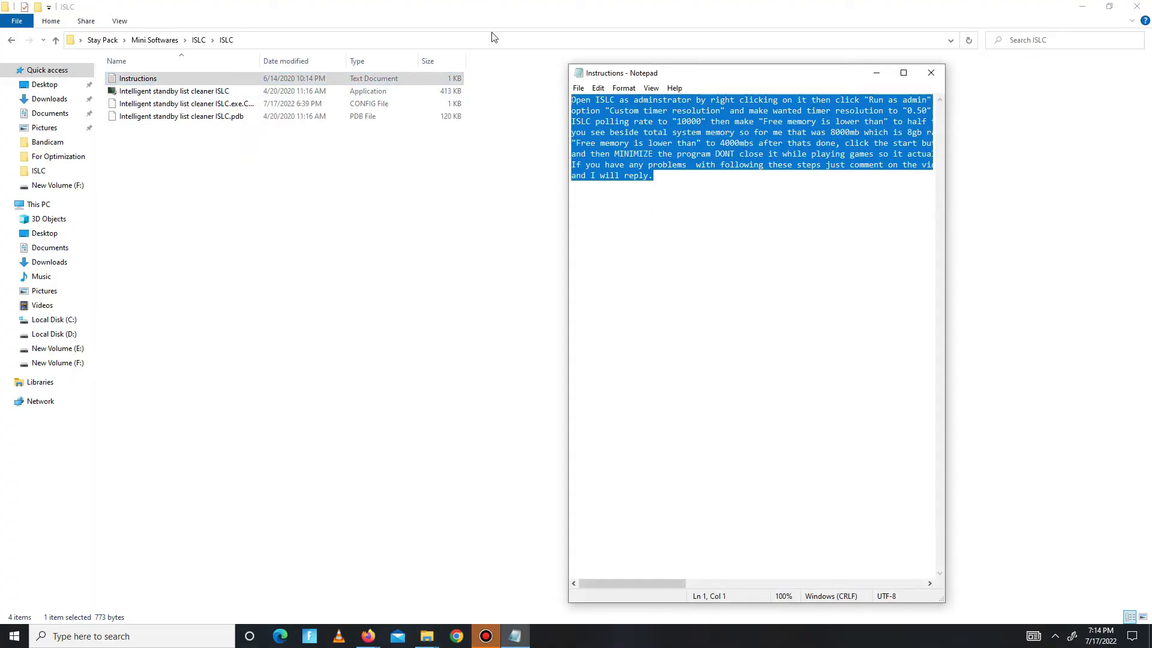
pyautogui.click(930, 73)
# - Bring up the running ISLC window from the tray and stop its monitoring
pyautogui.click(291, 93)
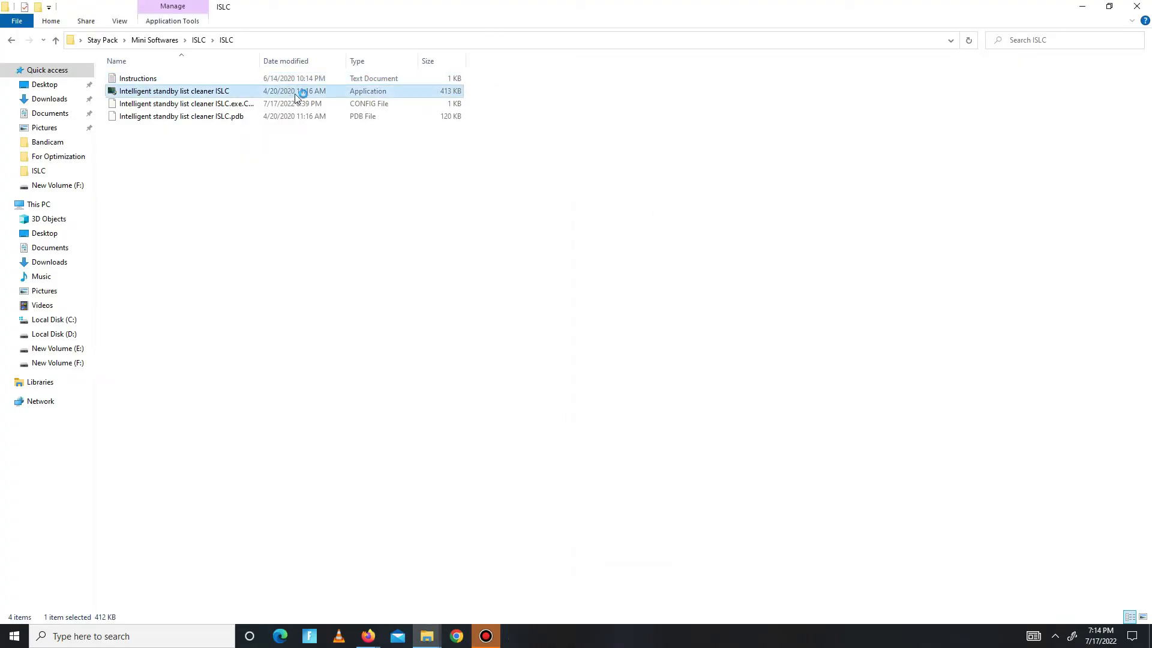
pyautogui.click(1060, 635)
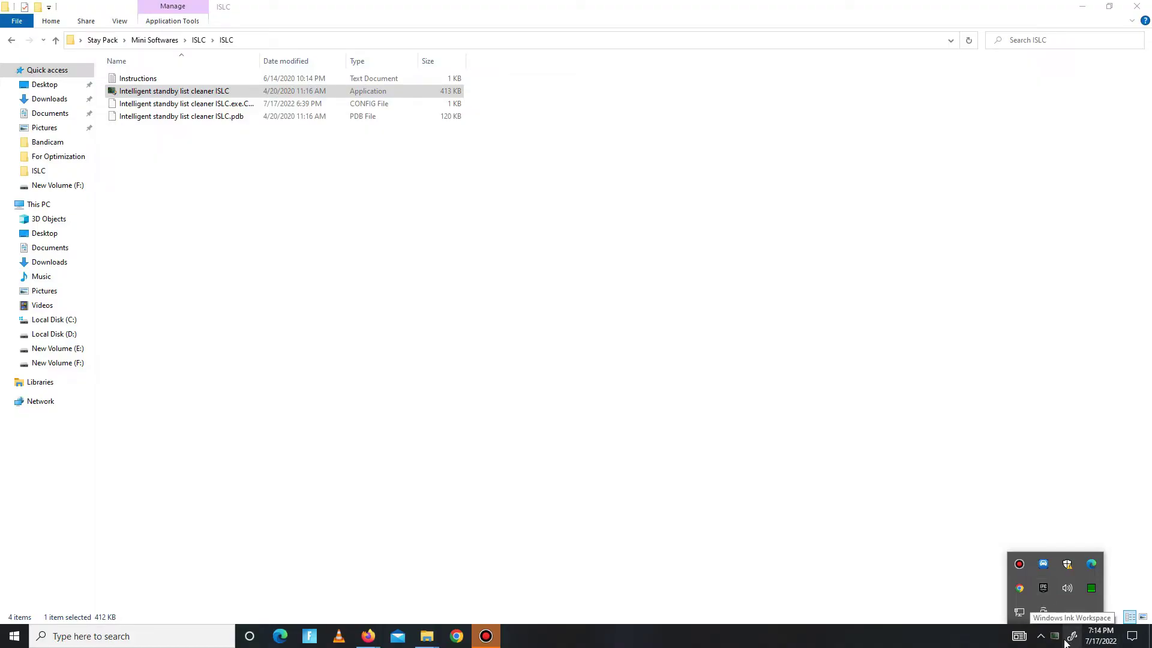
pyautogui.click(1092, 588)
pyautogui.moveTo(338, 113); pyautogui.dragTo(529, 179)
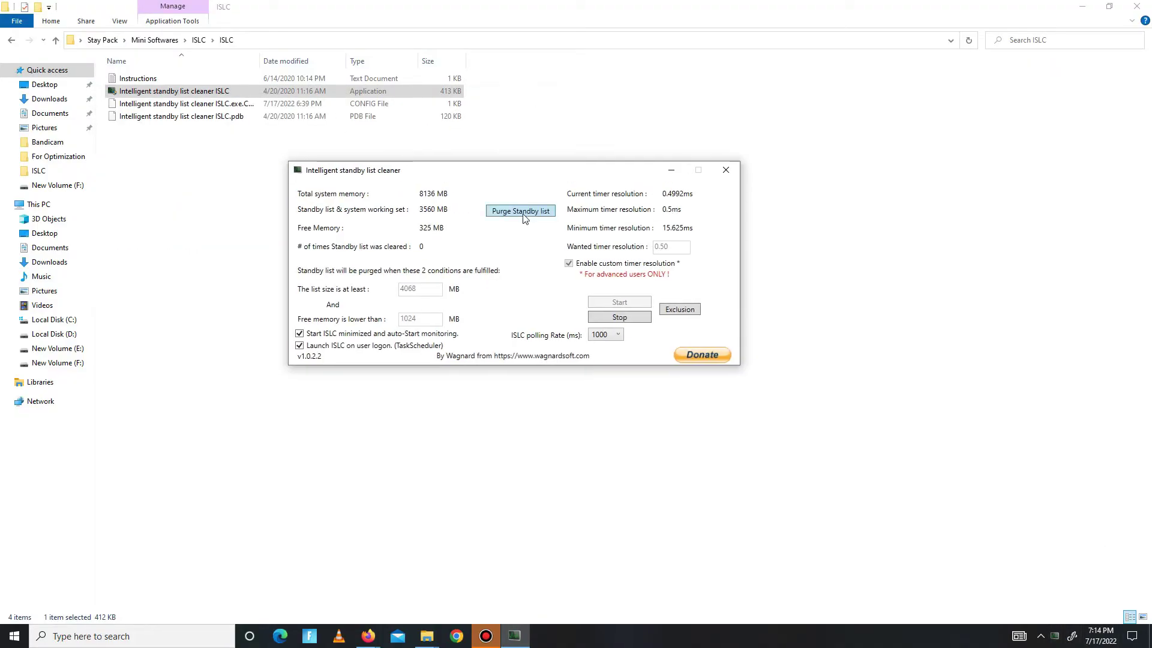
pyautogui.click(616, 318)
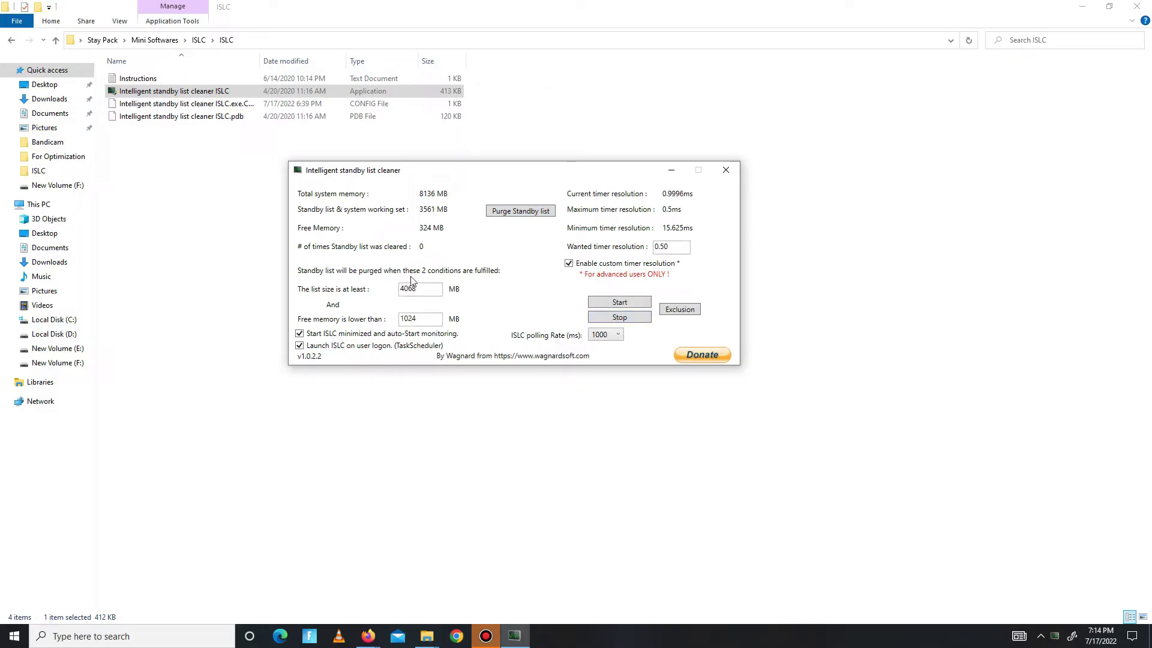
# - Keep 4068 list size, 0.50 timer and 1000 ms polling, restart monitoring, close ISLC
pyautogui.press('Tab')
pyautogui.click(310, 336)
pyautogui.click(311, 337)
pyautogui.doubleClick(663, 249)
pyautogui.click(618, 336)
pyautogui.click(616, 376)
pyautogui.click(628, 307)
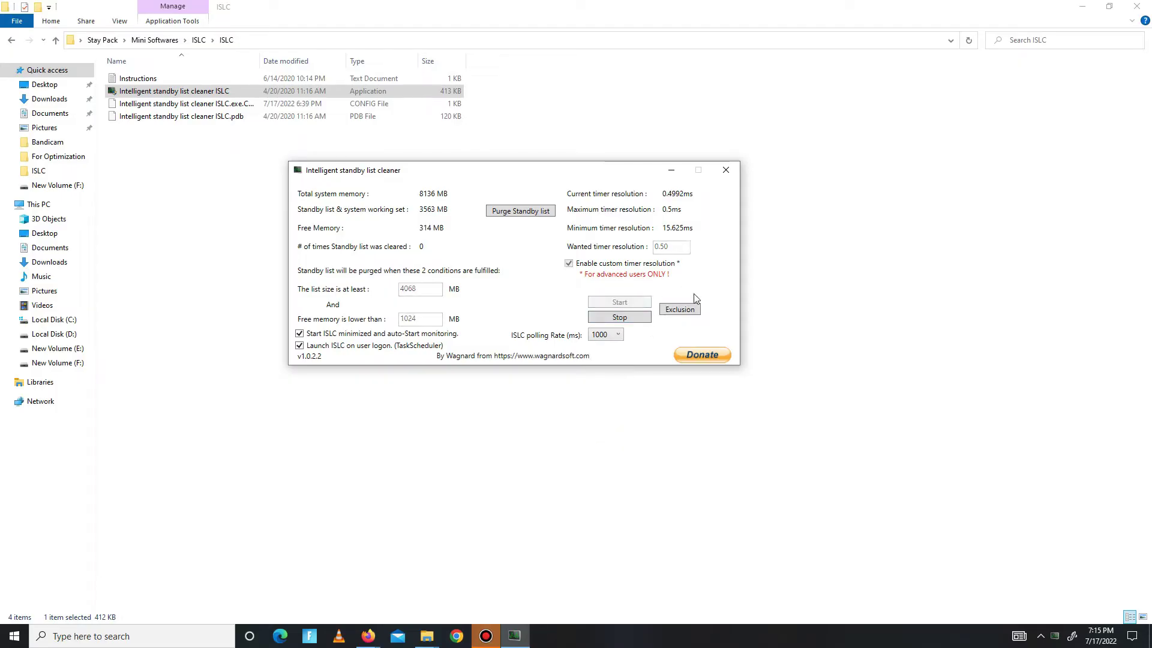
pyautogui.click(731, 175)
# - Go to Mini Softwares > Park Control and bring up ParkControl from the tray
pyautogui.click(12, 42)
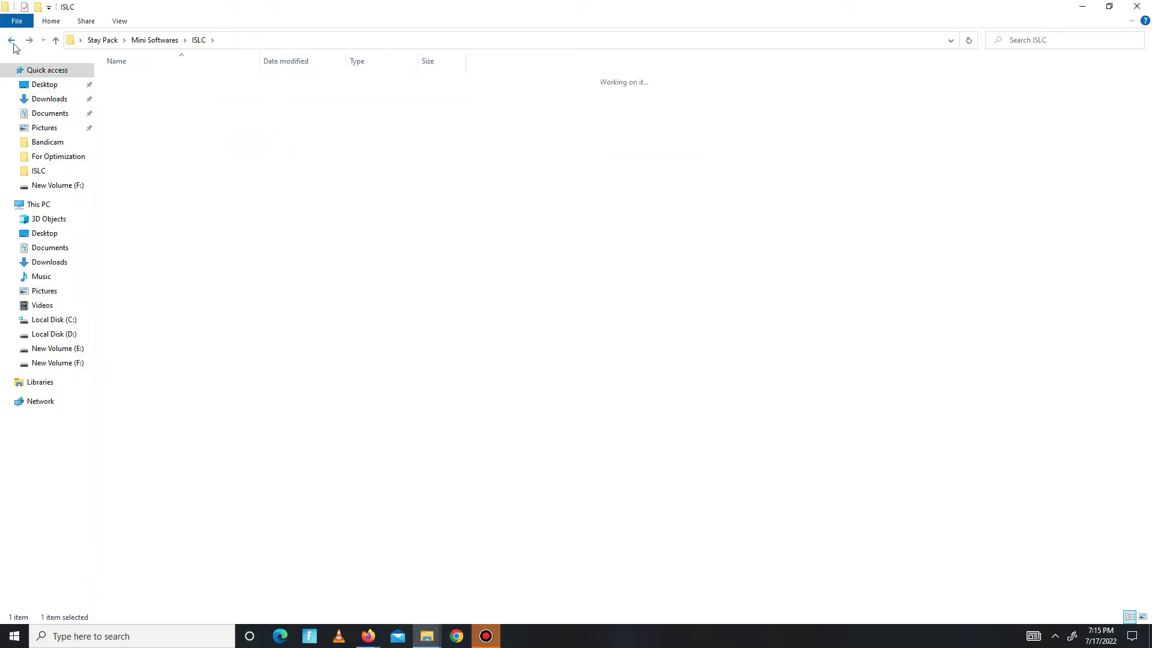
pyautogui.click(12, 40)
pyautogui.doubleClick(145, 93)
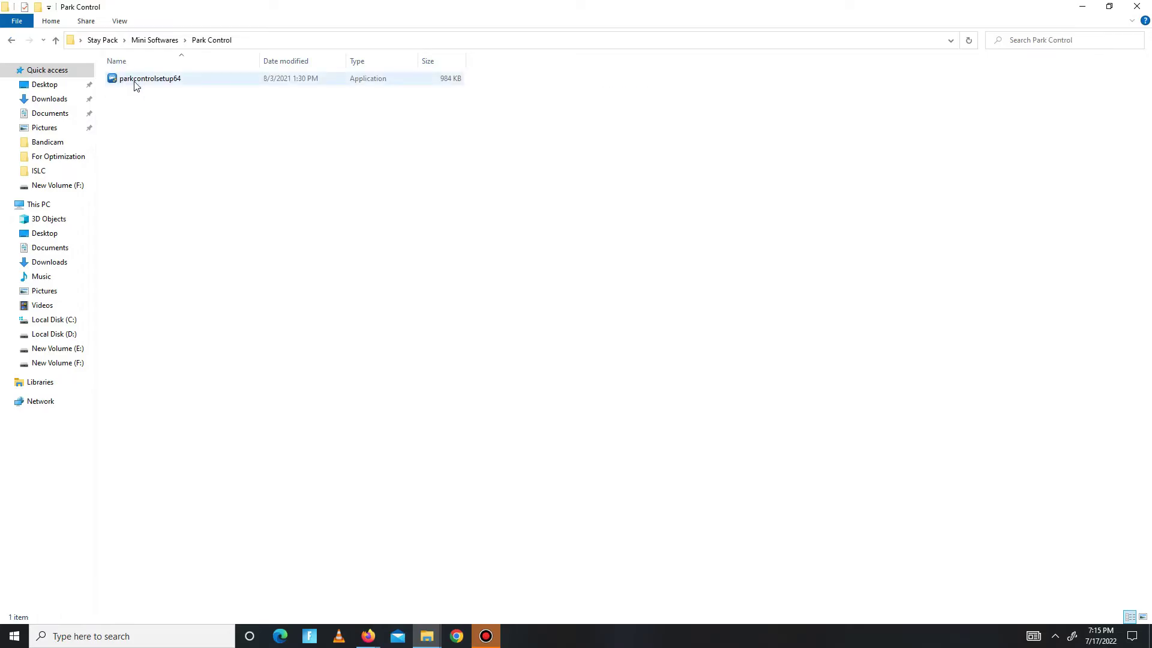
pyautogui.click(136, 84)
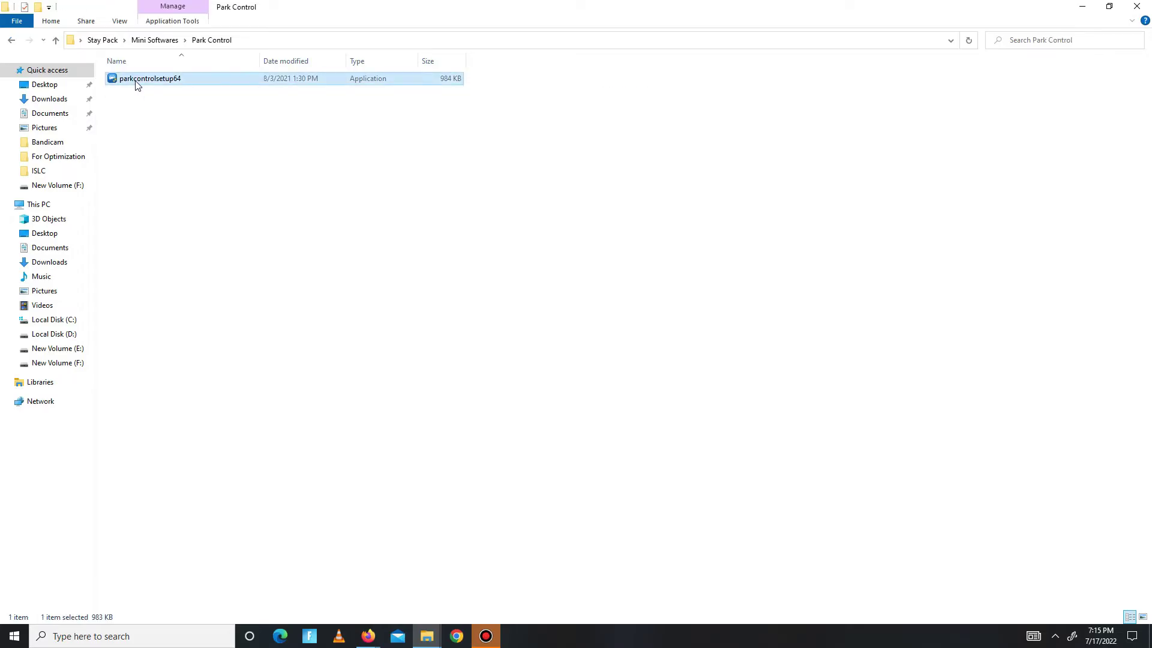
pyautogui.click(1055, 637)
pyautogui.click(1041, 565)
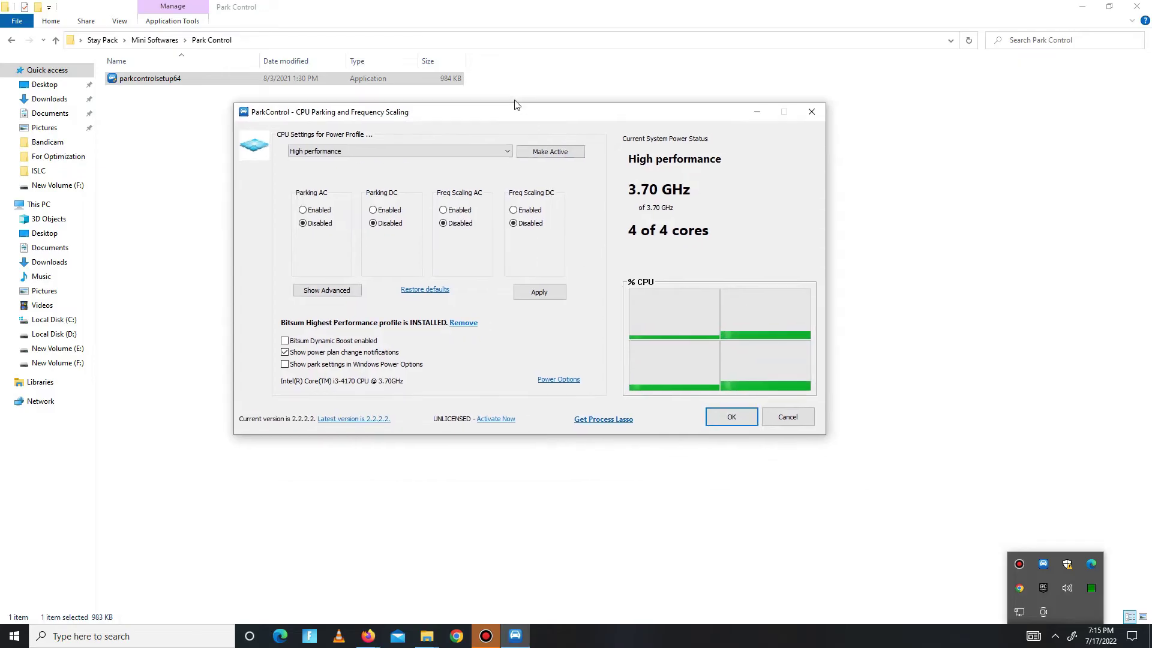
# - Make High performance the active ParkControl profile and close it with OK
pyautogui.click(507, 151)
pyautogui.click(354, 175)
pyautogui.click(546, 153)
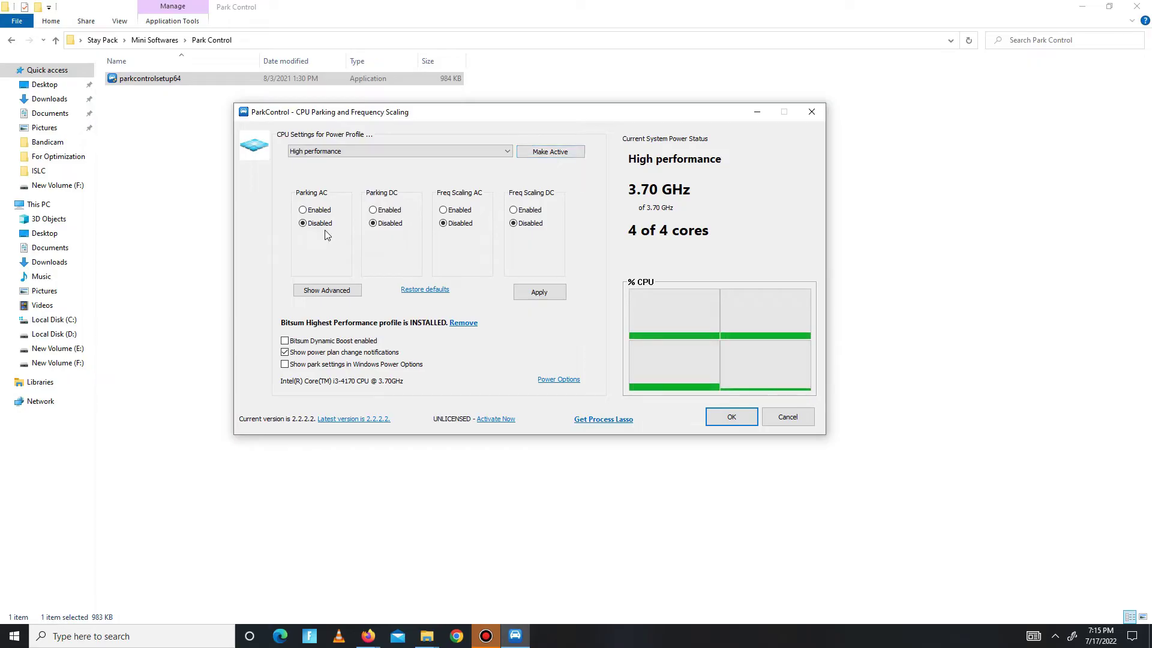
pyautogui.click(736, 417)
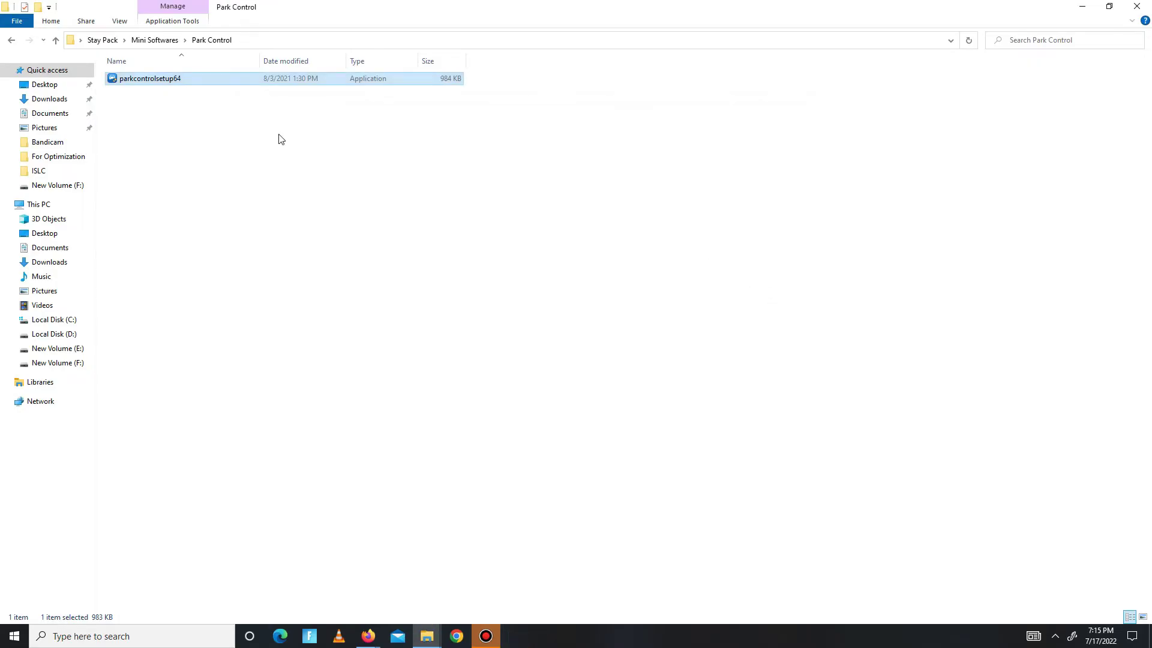
pyautogui.click(11, 40)
# - Open the QCPU folder, select the QuickCpuSetup archive, and minimize Explorer
pyautogui.click(11, 39)
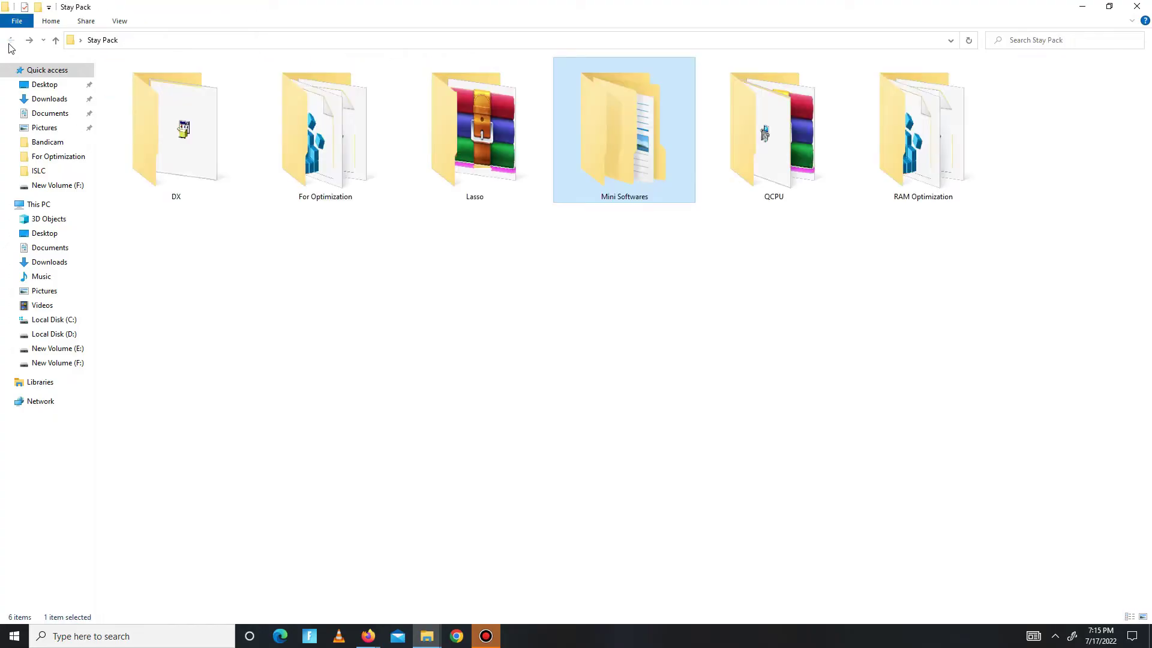
pyautogui.doubleClick(774, 175)
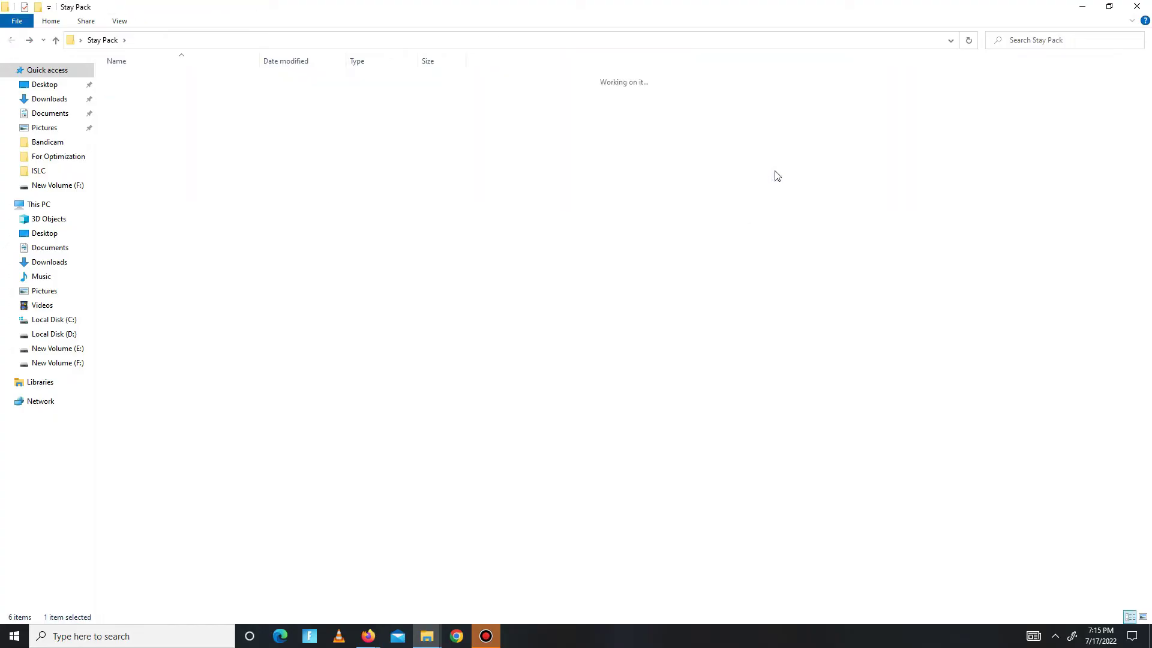
pyautogui.hotkey('ctrl', 'a')
pyautogui.click(198, 139)
pyautogui.rightClick(161, 93)
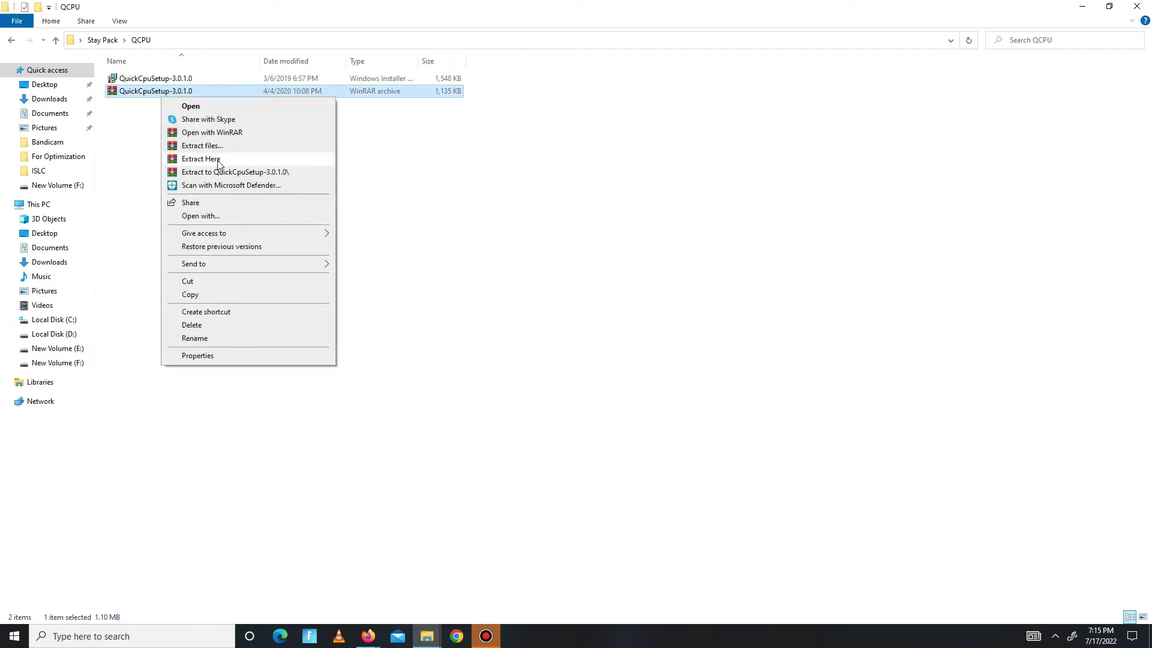
pyautogui.click(1081, 7)
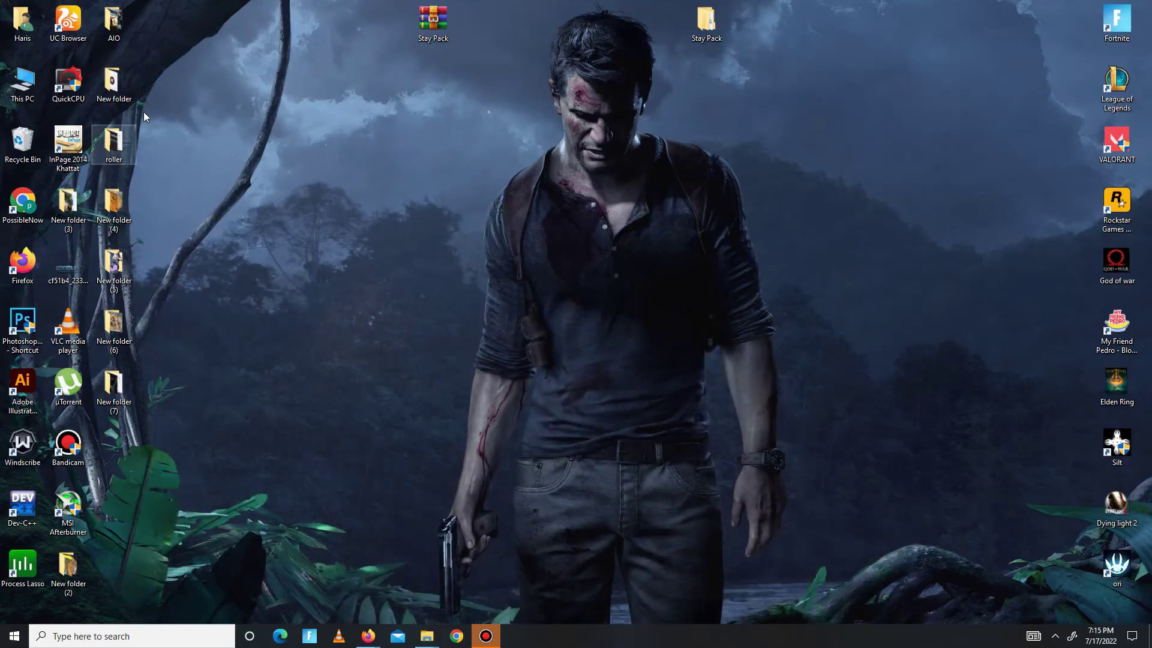
# - Launch QuickCPU, skip the update check, and apply the High performance power plan
pyautogui.doubleClick(77, 95)
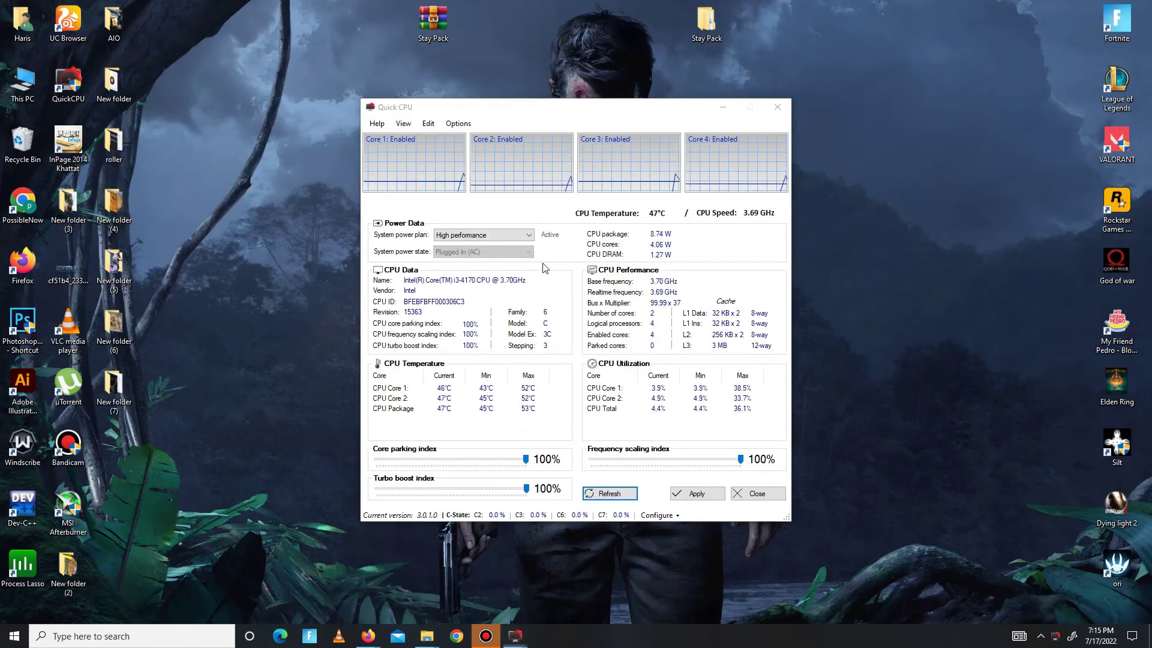
pyautogui.click(681, 262)
pyautogui.click(528, 235)
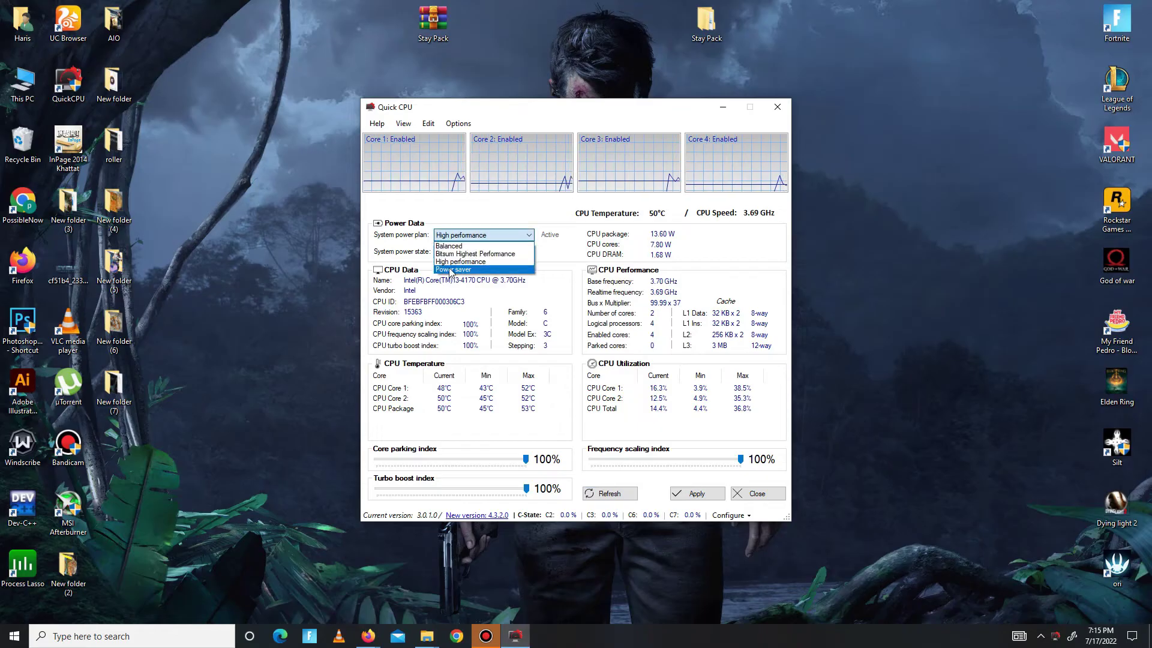
pyautogui.click(556, 253)
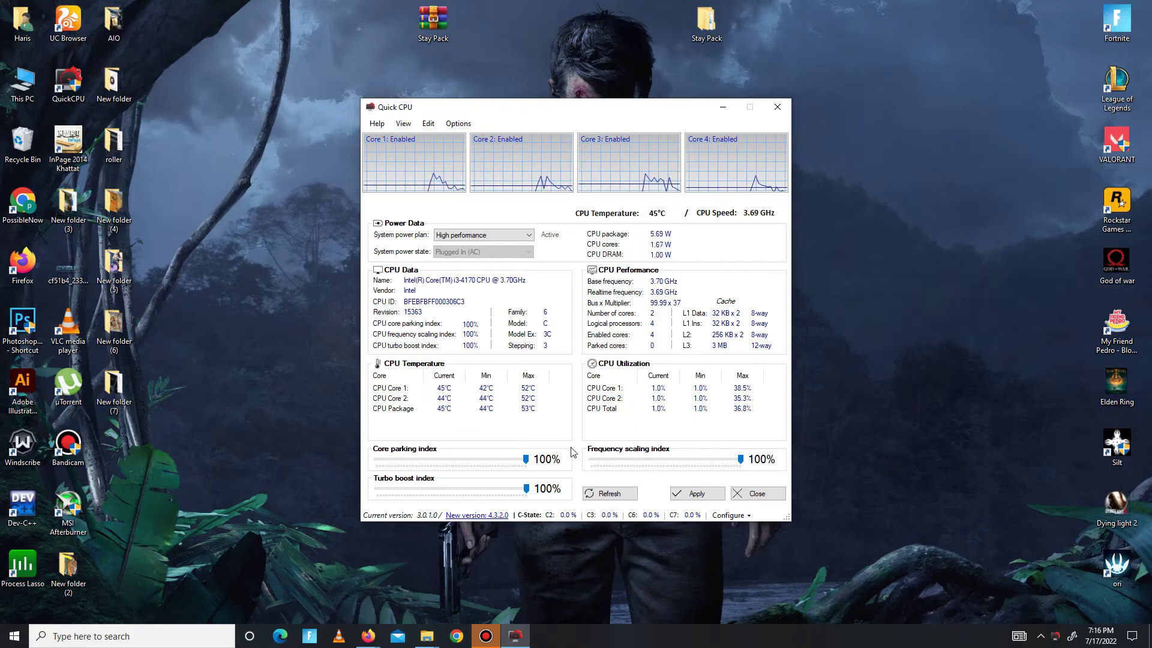
pyautogui.click(696, 493)
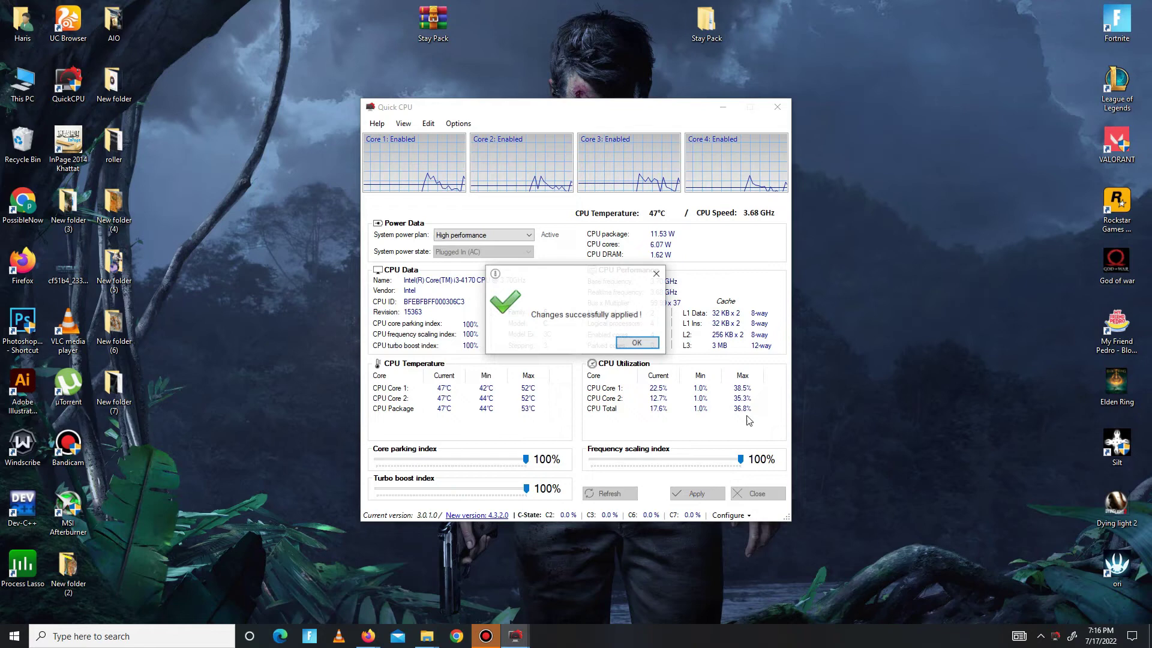
pyautogui.click(637, 342)
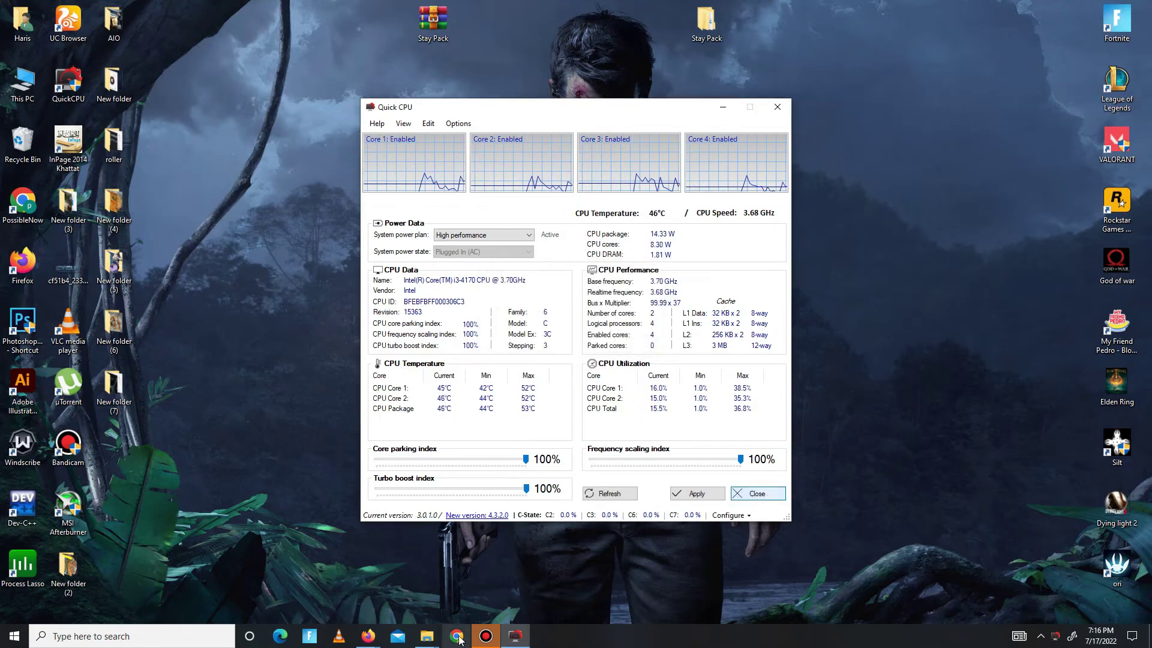
# - Open Stay Pack's RAM Optimization folder and merge the RAM Management registry file
pyautogui.moveTo(427, 634)
pyautogui.click(541, 601)
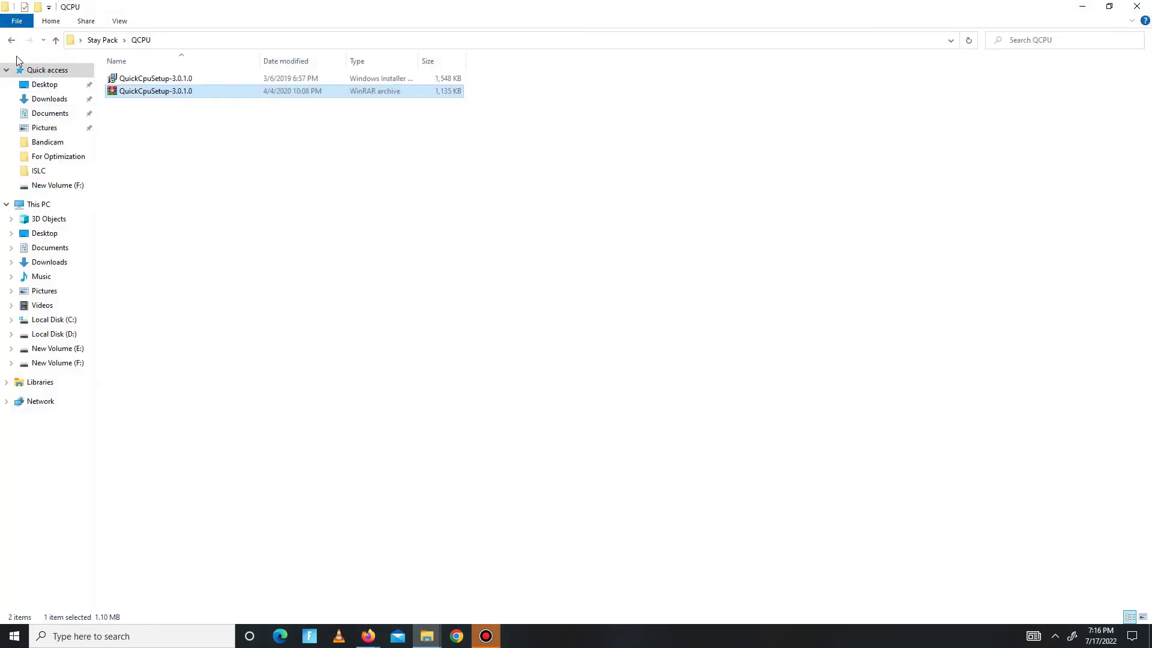
pyautogui.click(11, 40)
pyautogui.doubleClick(868, 157)
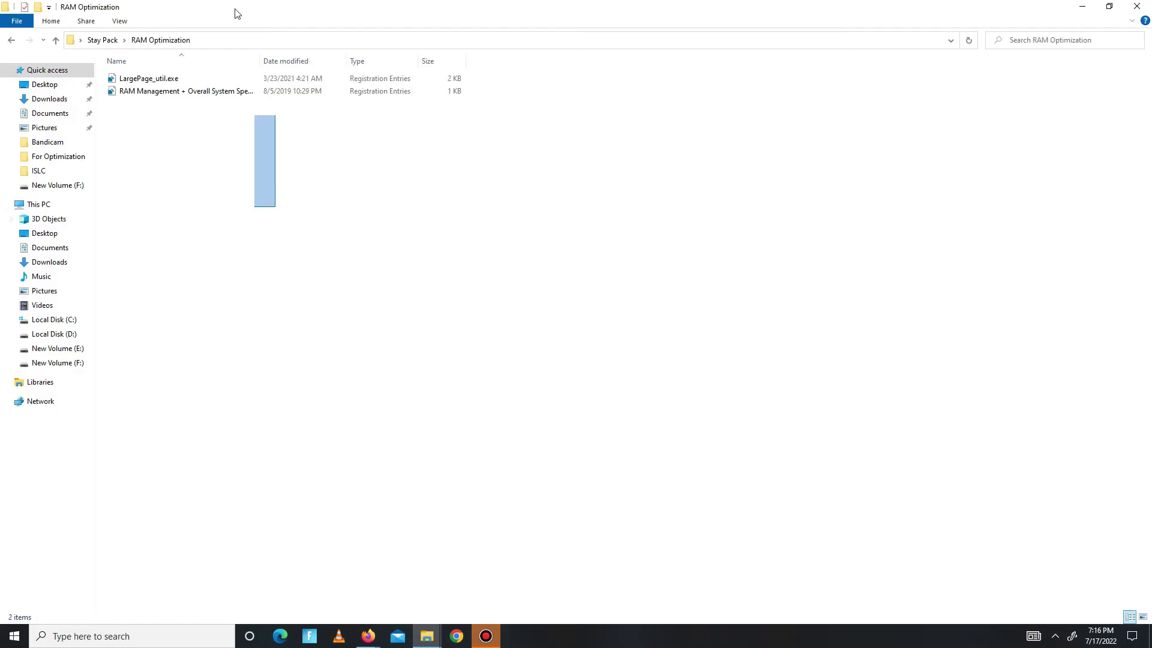
pyautogui.click(150, 79)
pyautogui.doubleClick(180, 90)
pyautogui.click(666, 334)
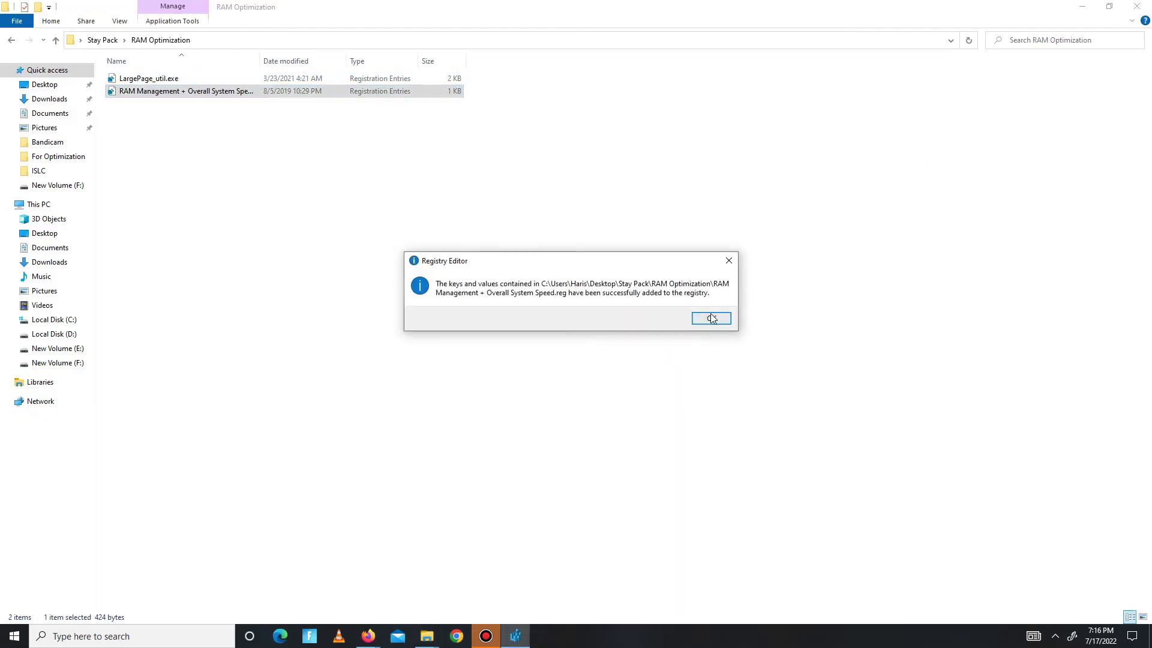
pyautogui.click(712, 319)
# - Merge the LargePage_util.exe registry entries, then close the Stay Pack window
pyautogui.click(225, 76)
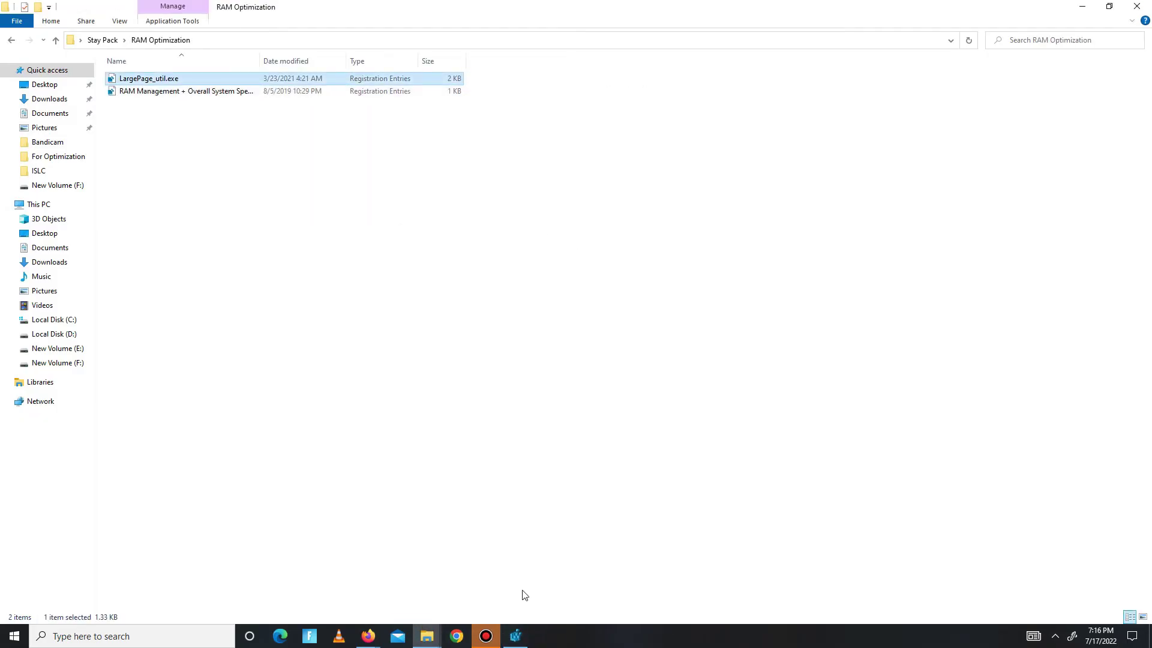
pyautogui.click(668, 337)
pyautogui.click(712, 319)
pyautogui.click(665, 335)
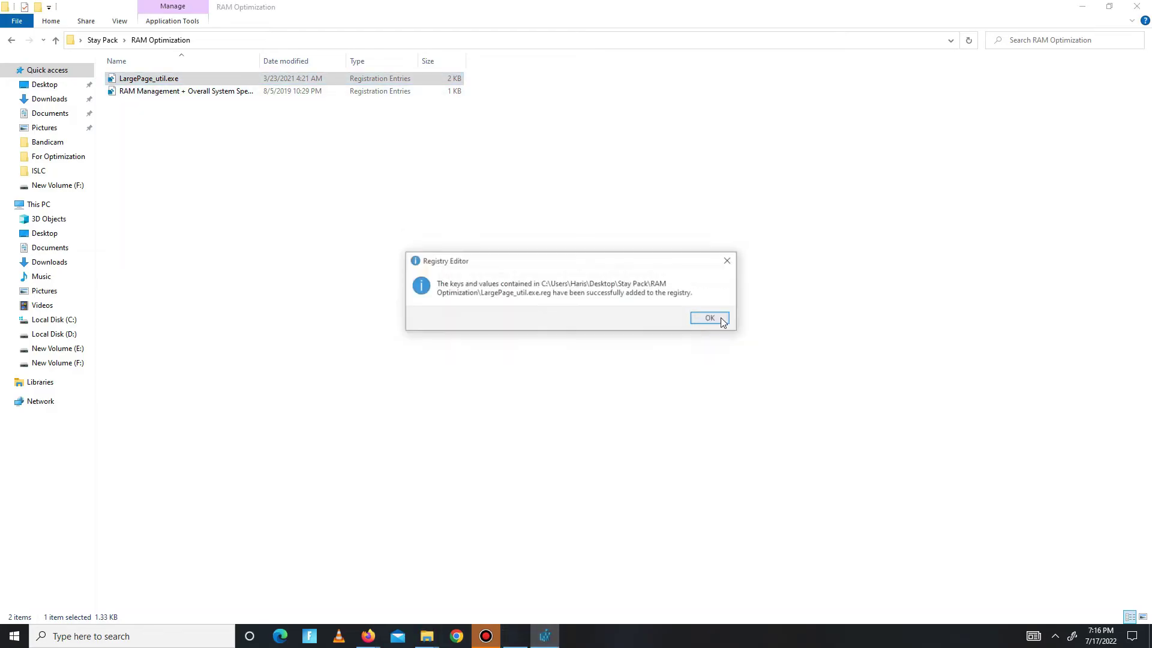
pyautogui.click(712, 318)
pyautogui.click(11, 39)
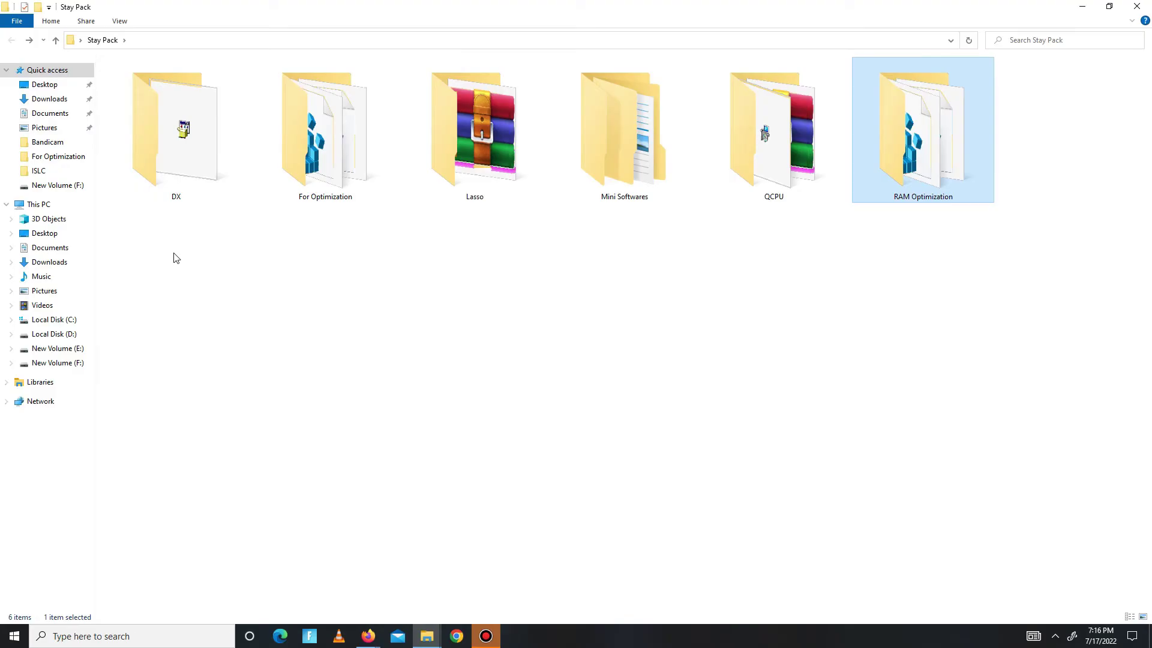
pyautogui.moveTo(187, 265); pyautogui.dragTo(1090, 110)
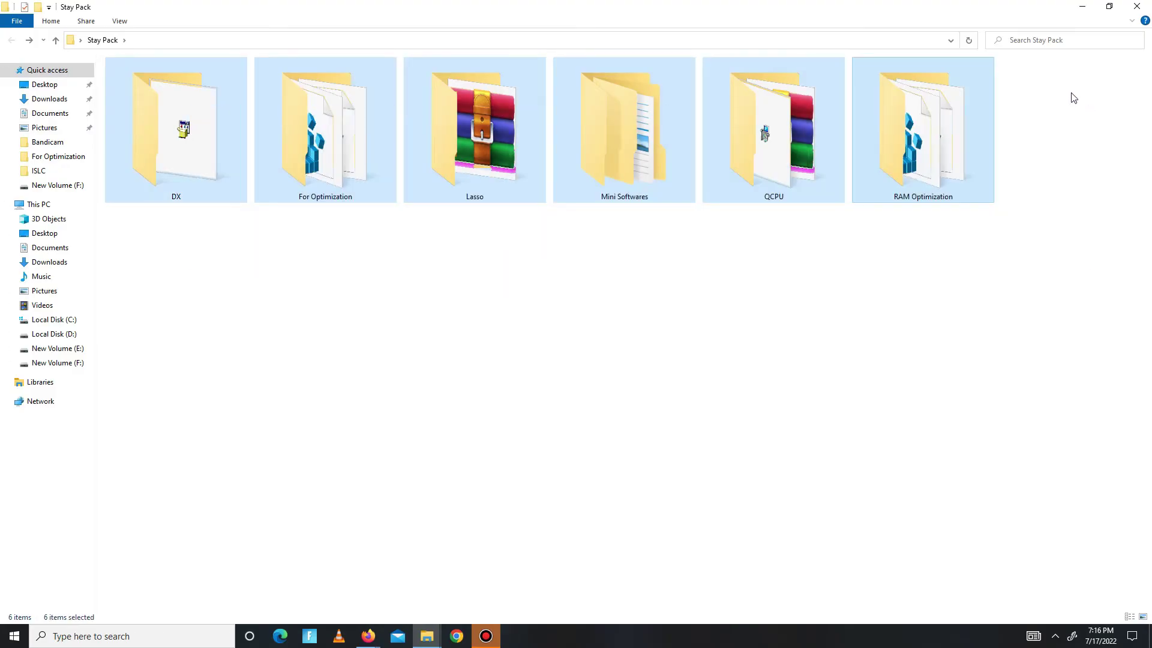
pyautogui.click(1082, 6)
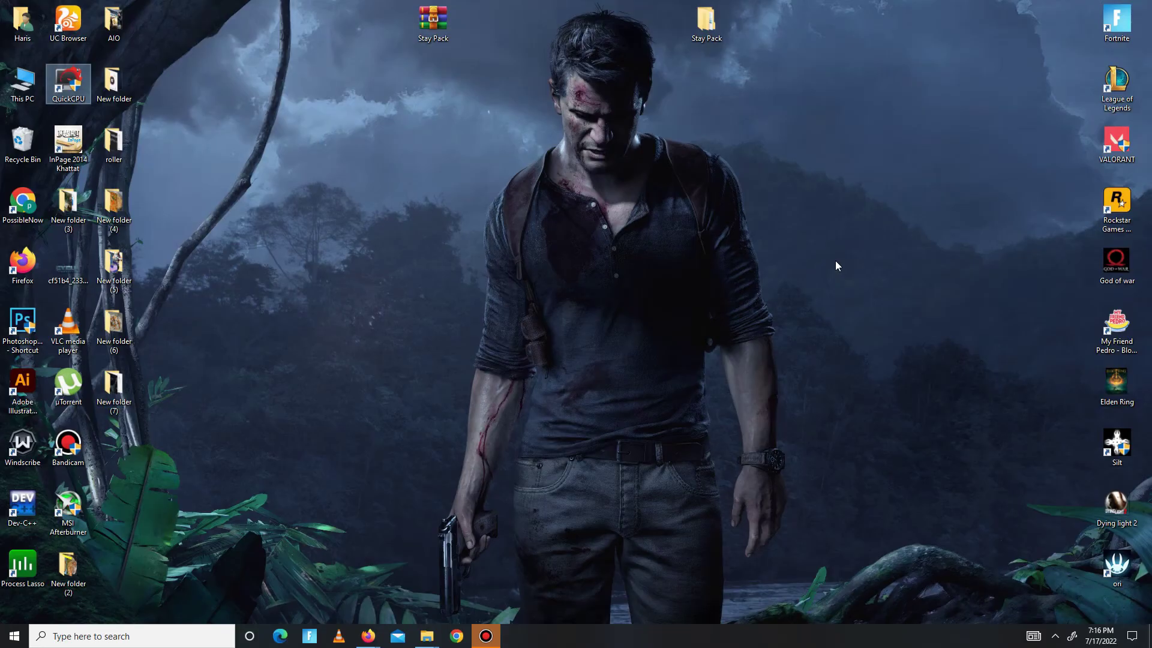
# - Open the Prefetch folder from the Run prompt
pyautogui.press('super+r')
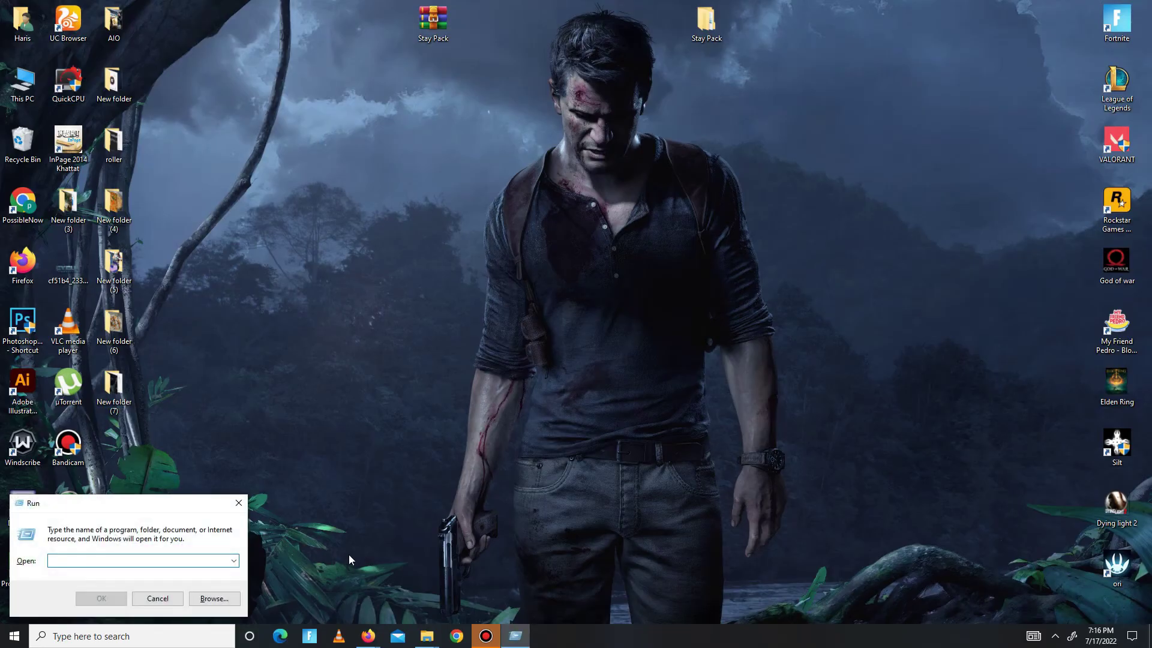
pyautogui.write('prefetch')
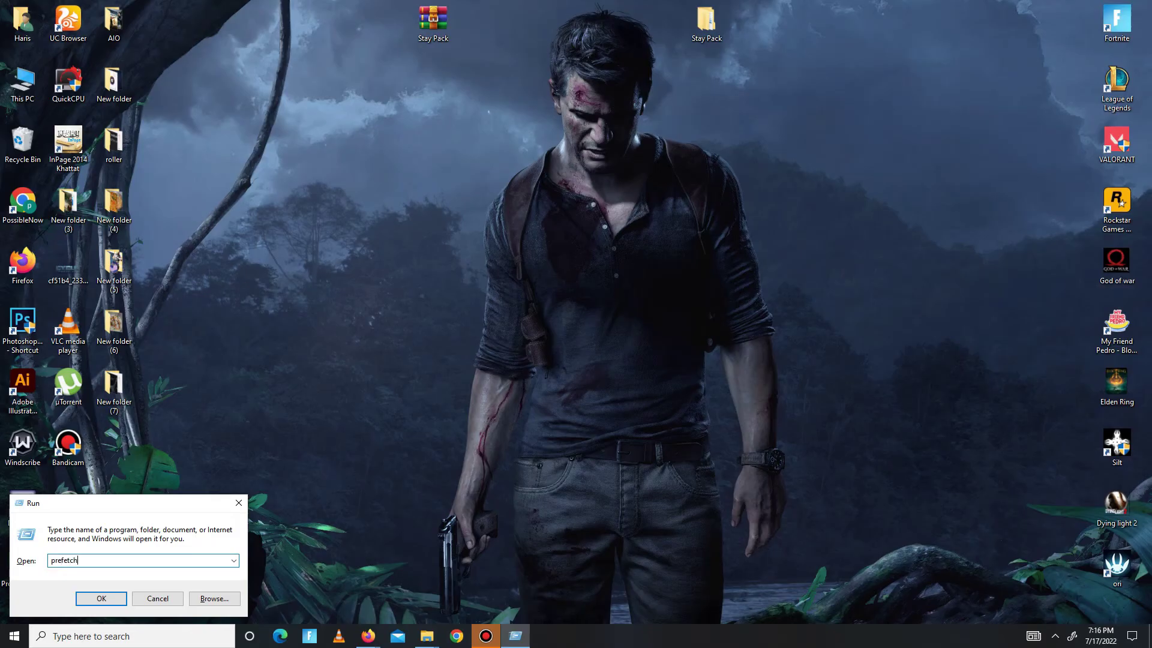
pyautogui.click(102, 598)
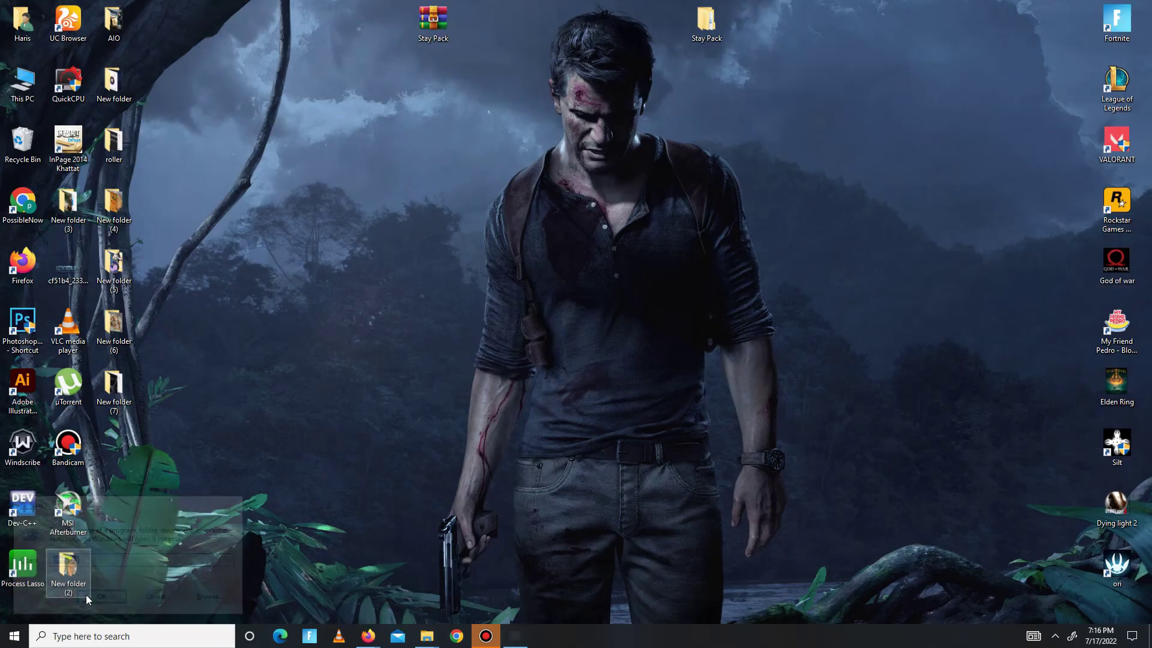
# - Delete all Prefetch files, skipping the in-use PfPre_2f7345cf.mkd, and return to the desktop
pyautogui.hotkey('ctrl', 'a')
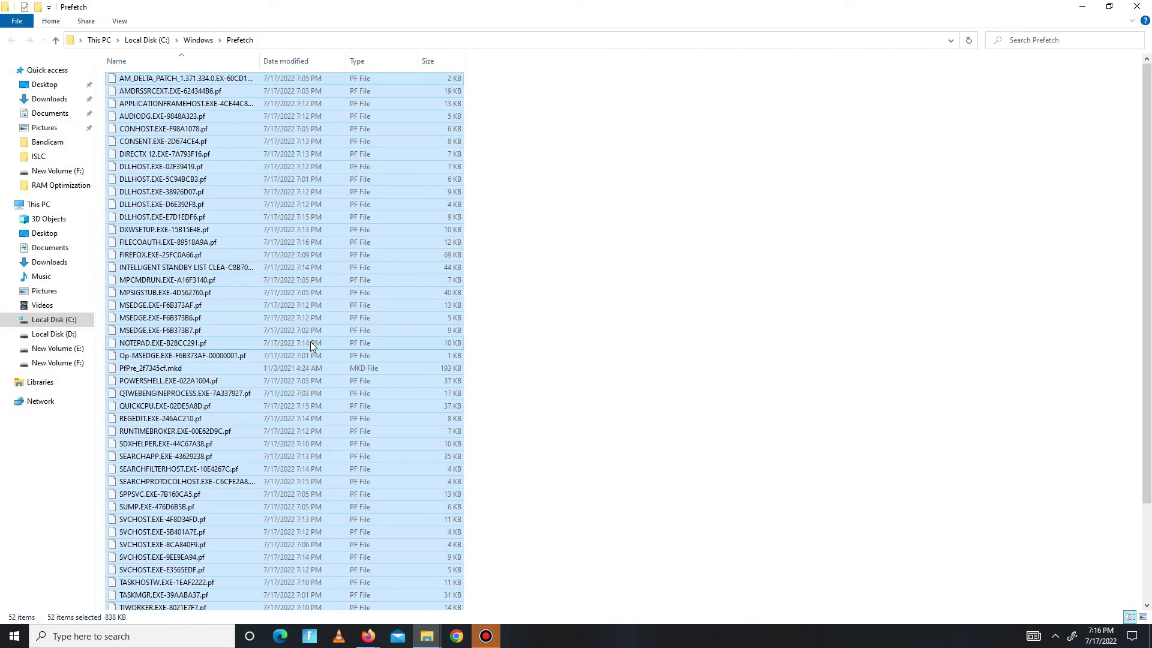
pyautogui.rightClick(314, 348)
pyautogui.click(336, 502)
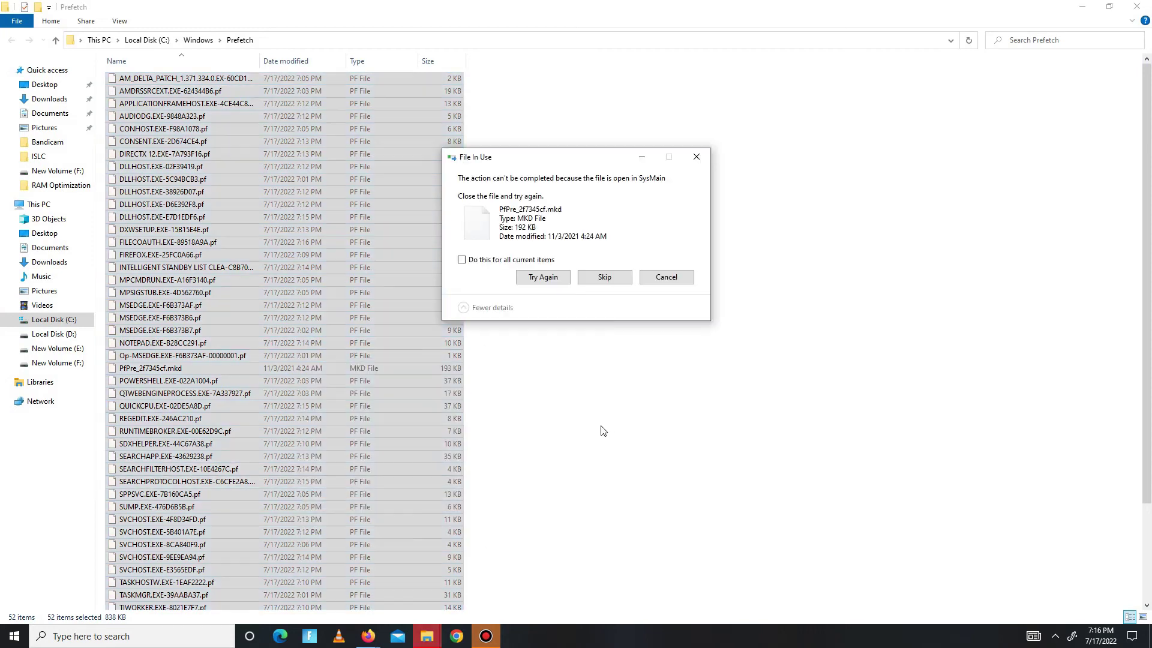
pyautogui.click(605, 277)
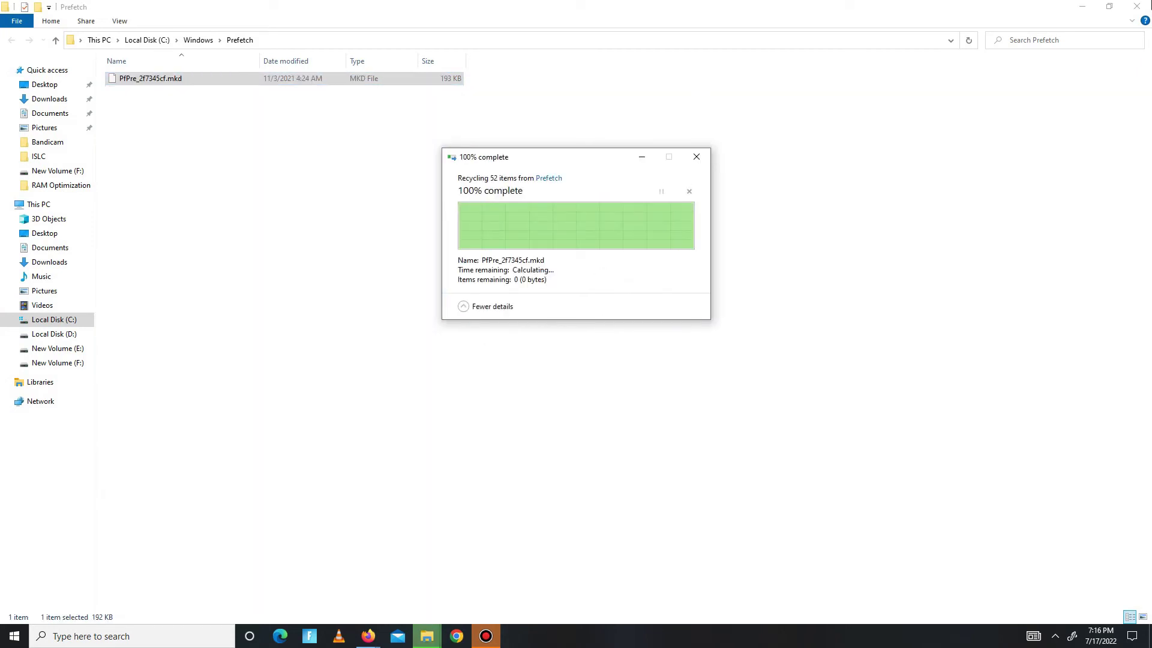
pyautogui.press('super+d')
pyautogui.press('super+r')
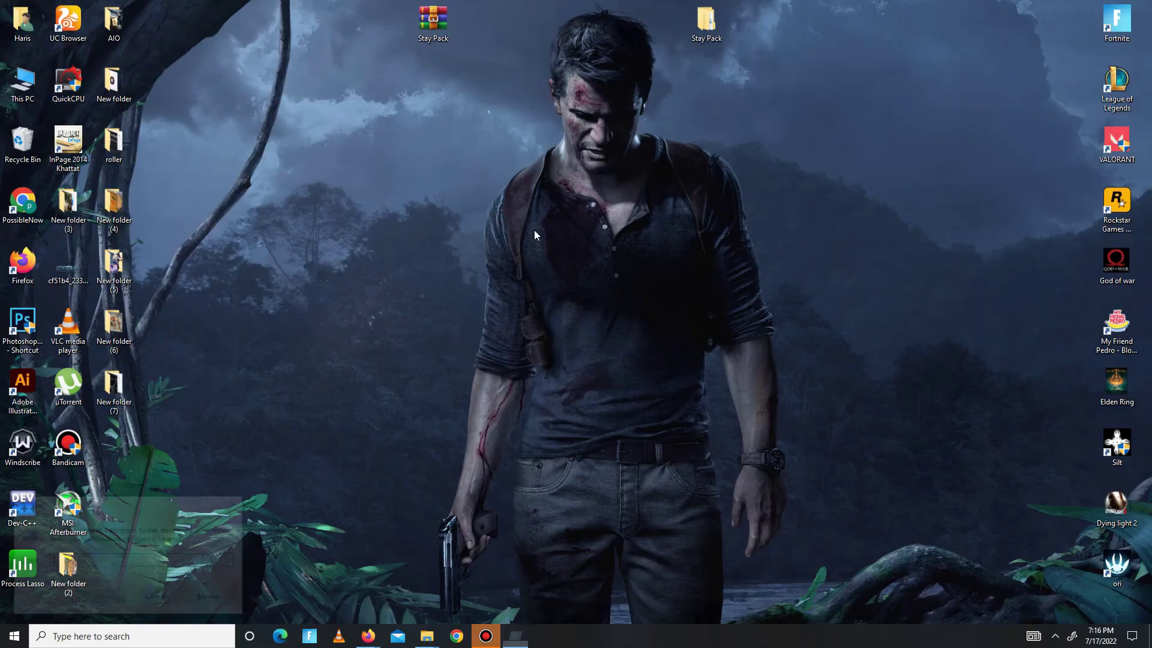
# - Open %temp% and delete all its contents, skipping every in-use file
pyautogui.write('%temp%')
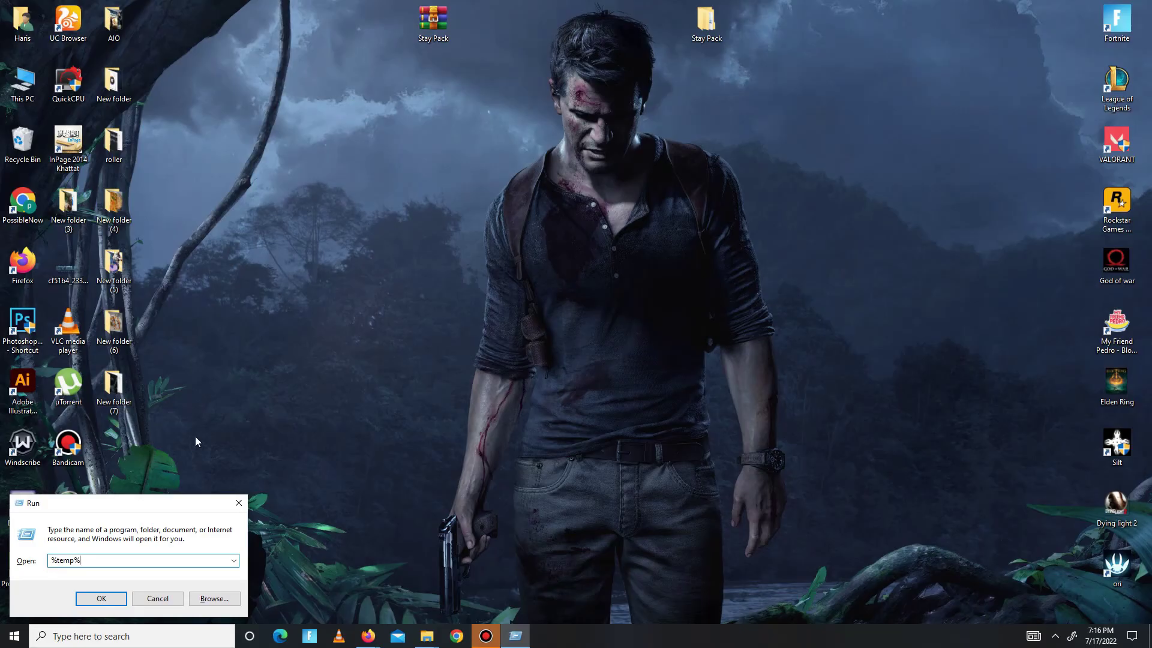
pyautogui.click(101, 598)
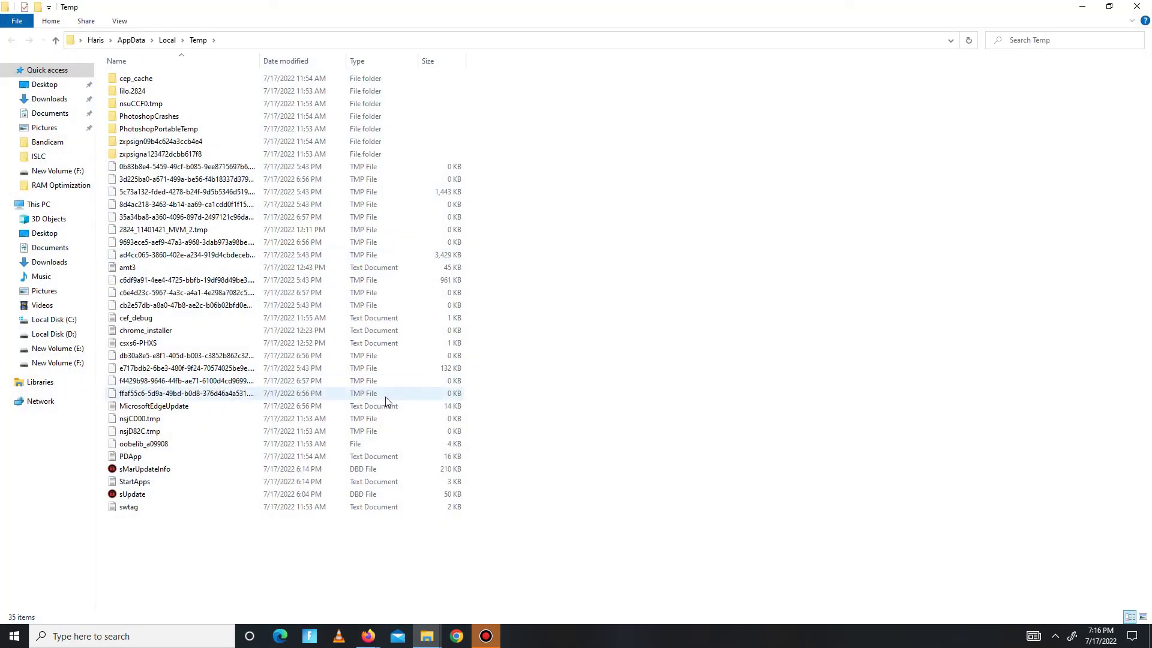
pyautogui.hotkey('ctrl', 'a')
pyautogui.press('Delete')
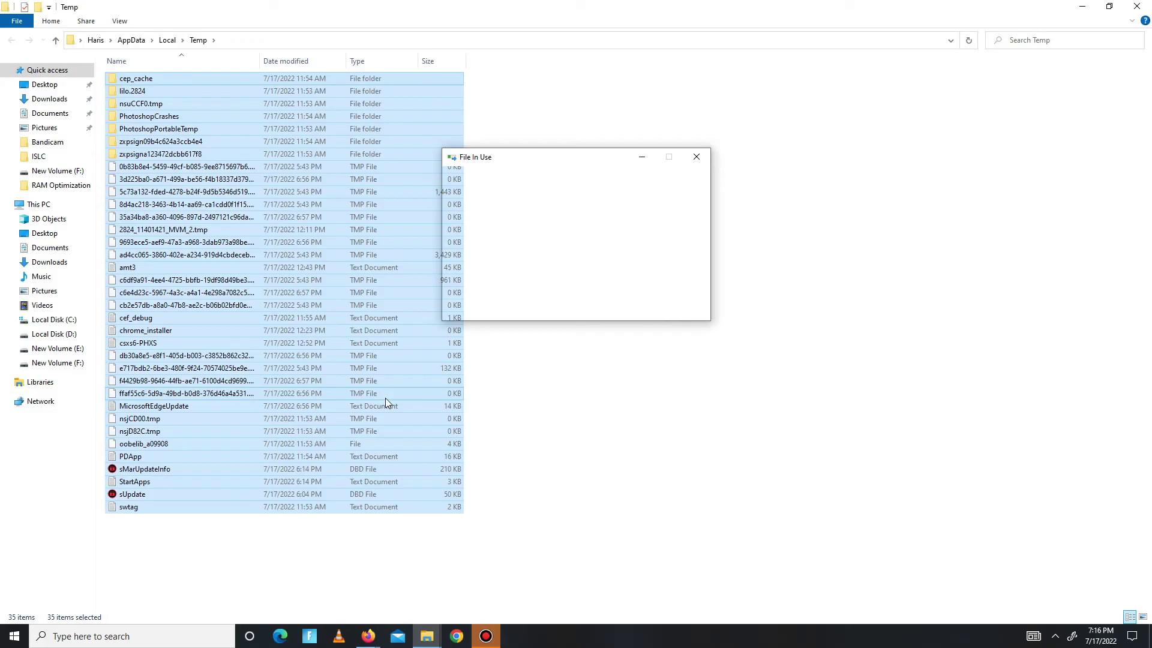
pyautogui.click(512, 260)
pyautogui.click(600, 278)
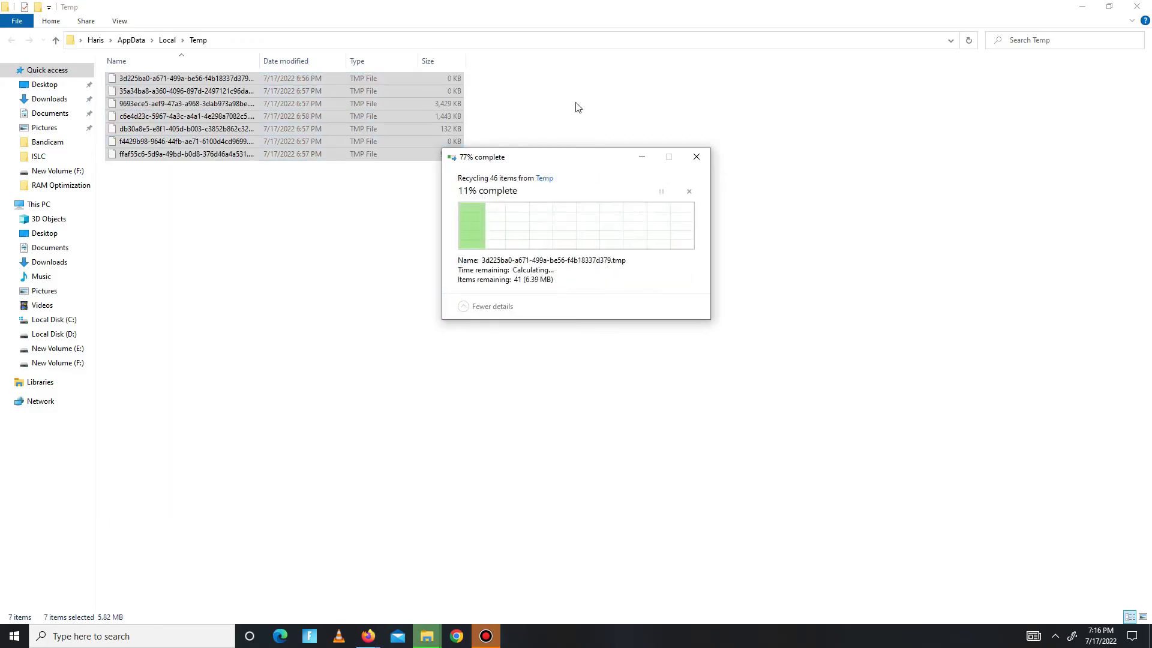